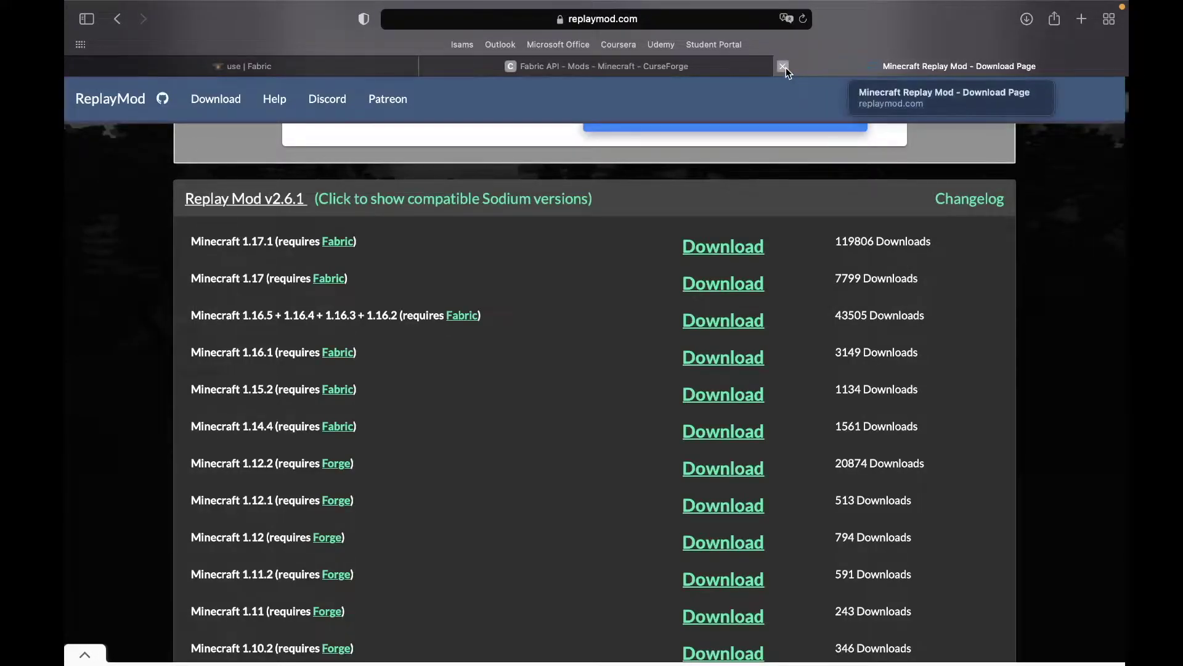
# - Close the Replay Mod download tab to return to the CurseForge Fabric API files page
pyautogui.click(784, 67)
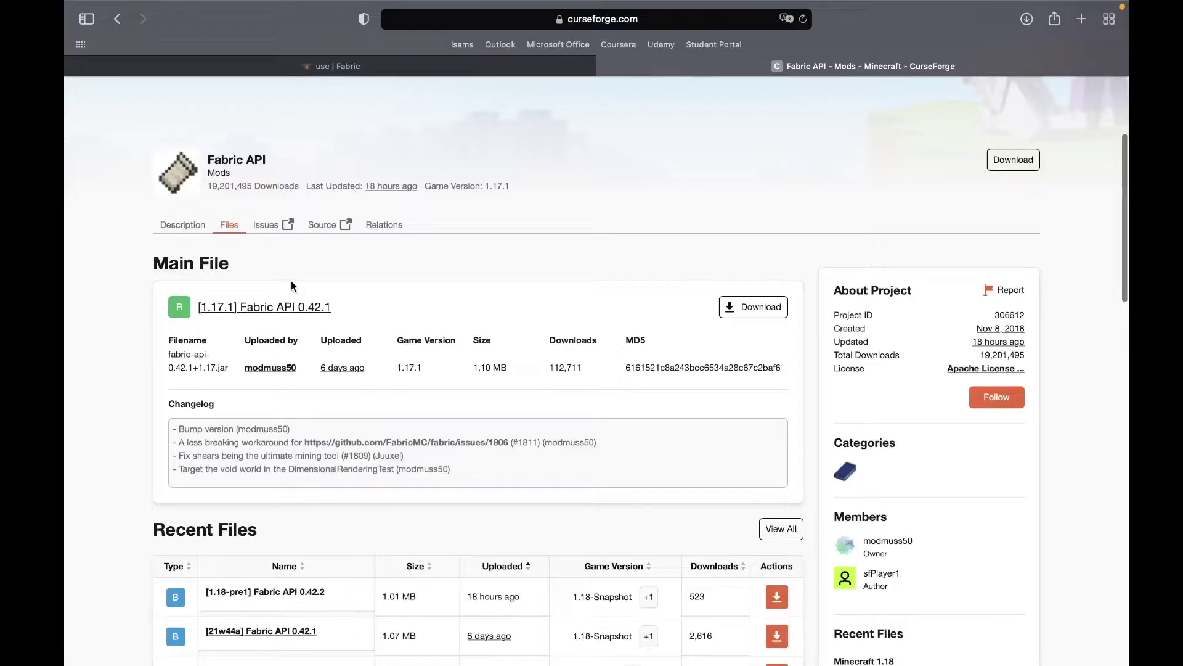
# - Download Fabric API 0.42.1 for 1.17.1 (112,711 downloads), then close the CurseForge tab
pyautogui.scroll(-2, 602, 475)
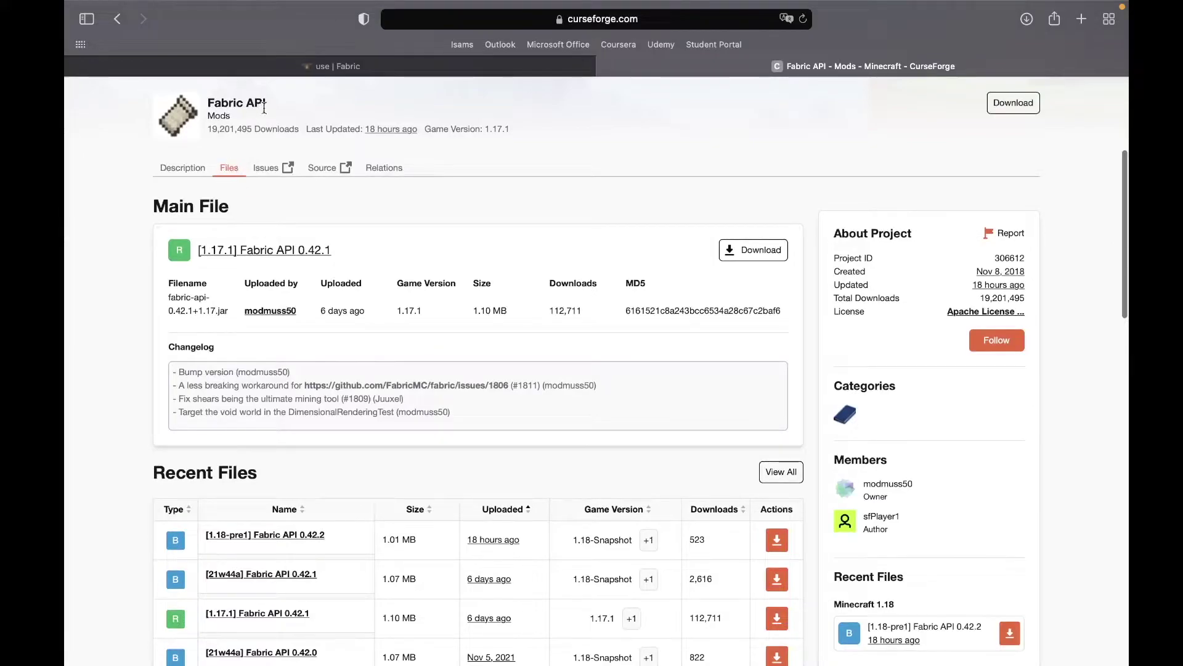
pyautogui.scroll(2, 423, 207)
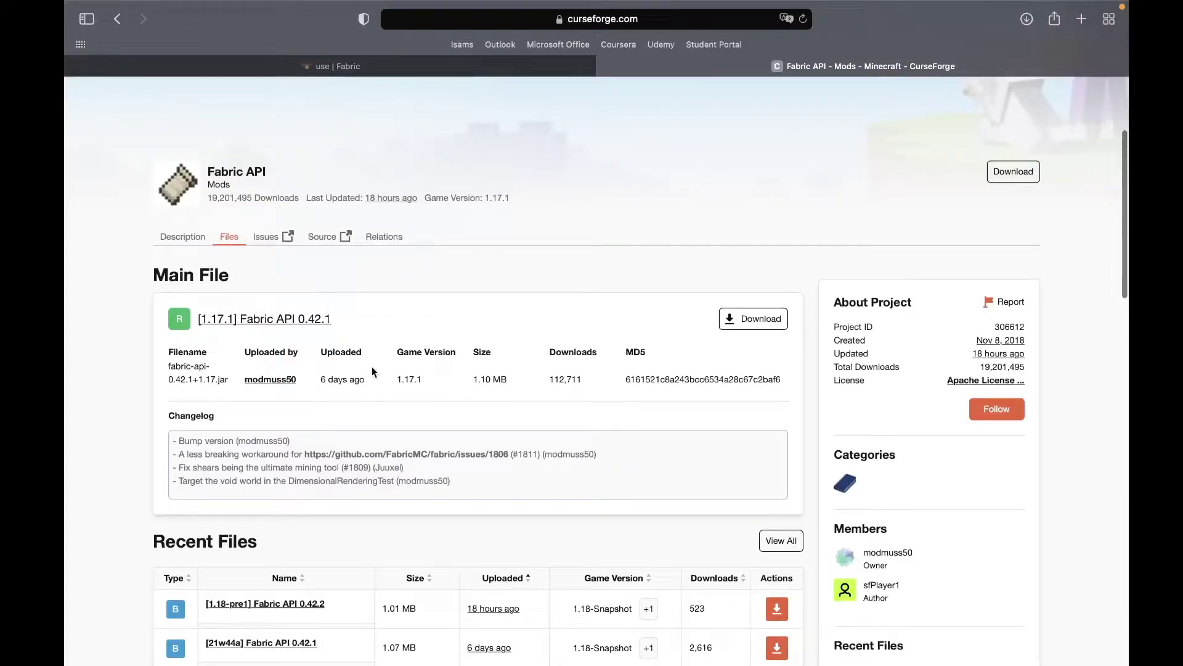
pyautogui.scroll(-6, 483, 350)
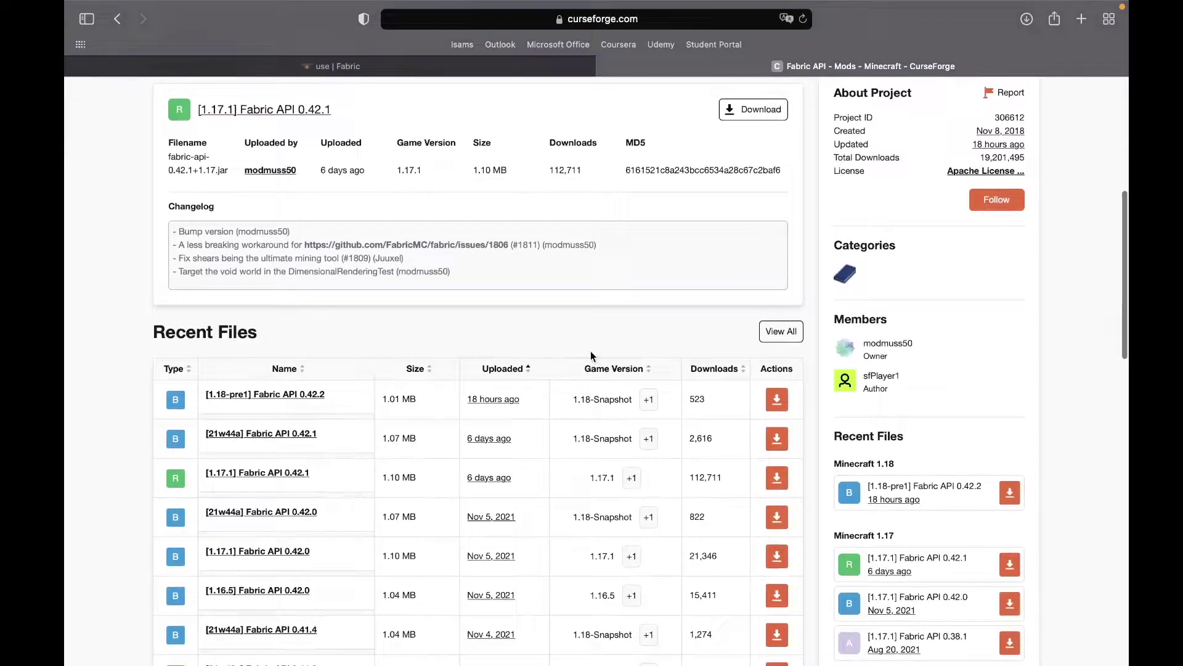
pyautogui.scroll(-2, 465, 338)
pyautogui.scroll(-1, 466, 337)
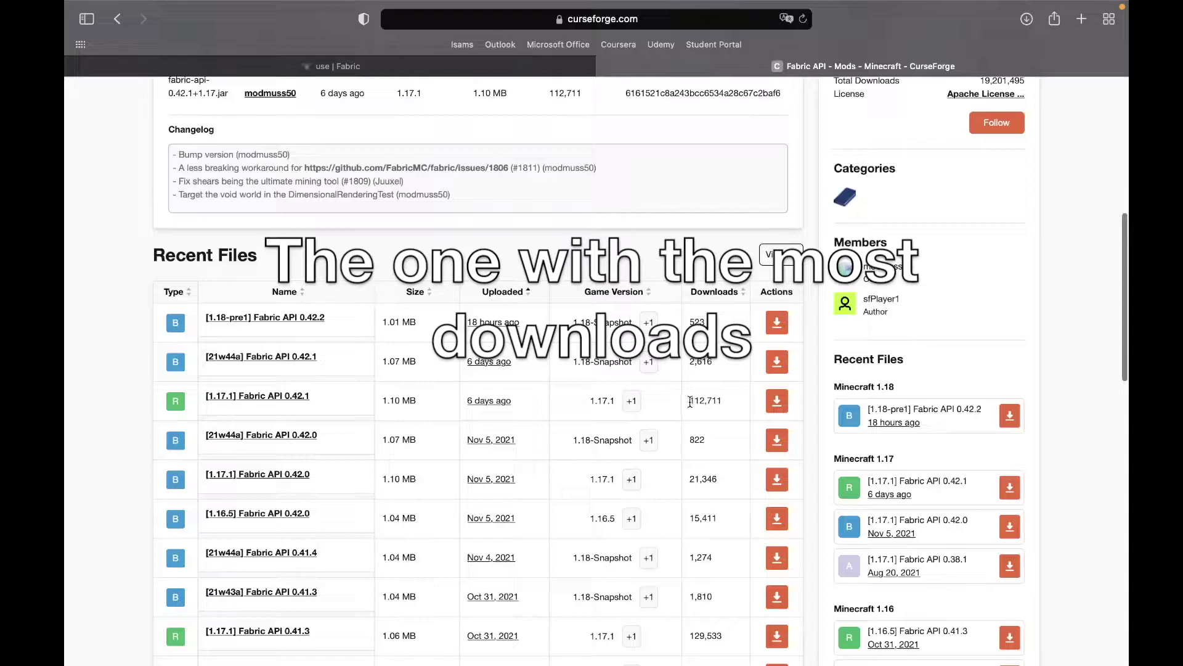
pyautogui.moveTo(689, 400); pyautogui.dragTo(723, 399)
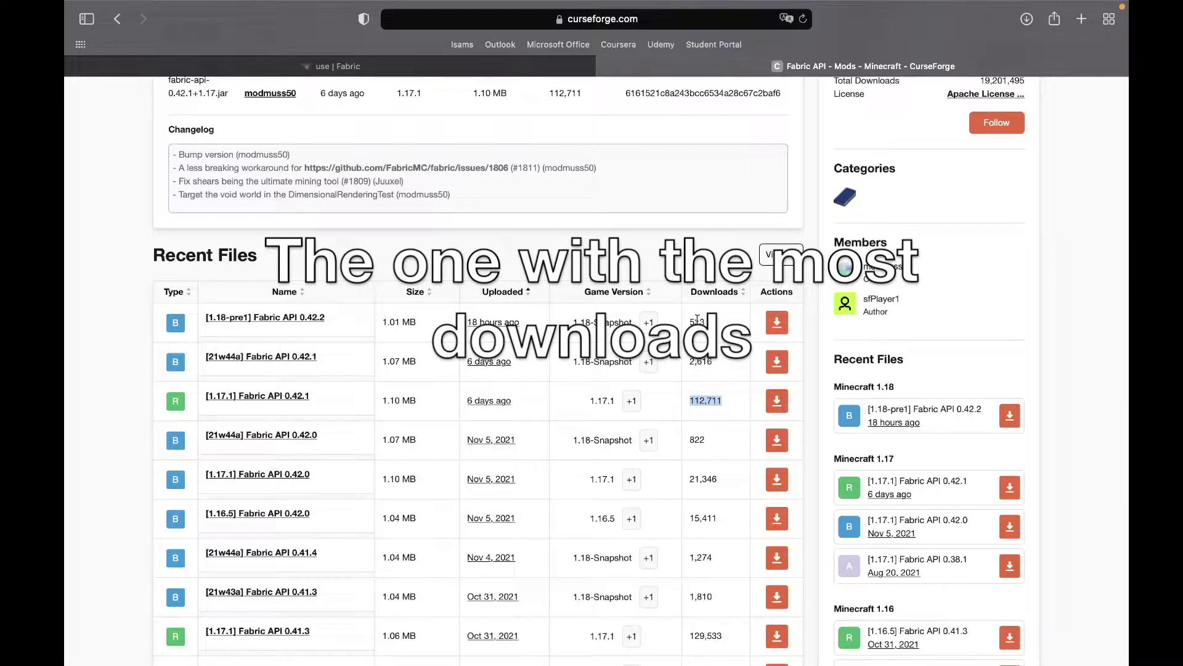
pyautogui.click(702, 270)
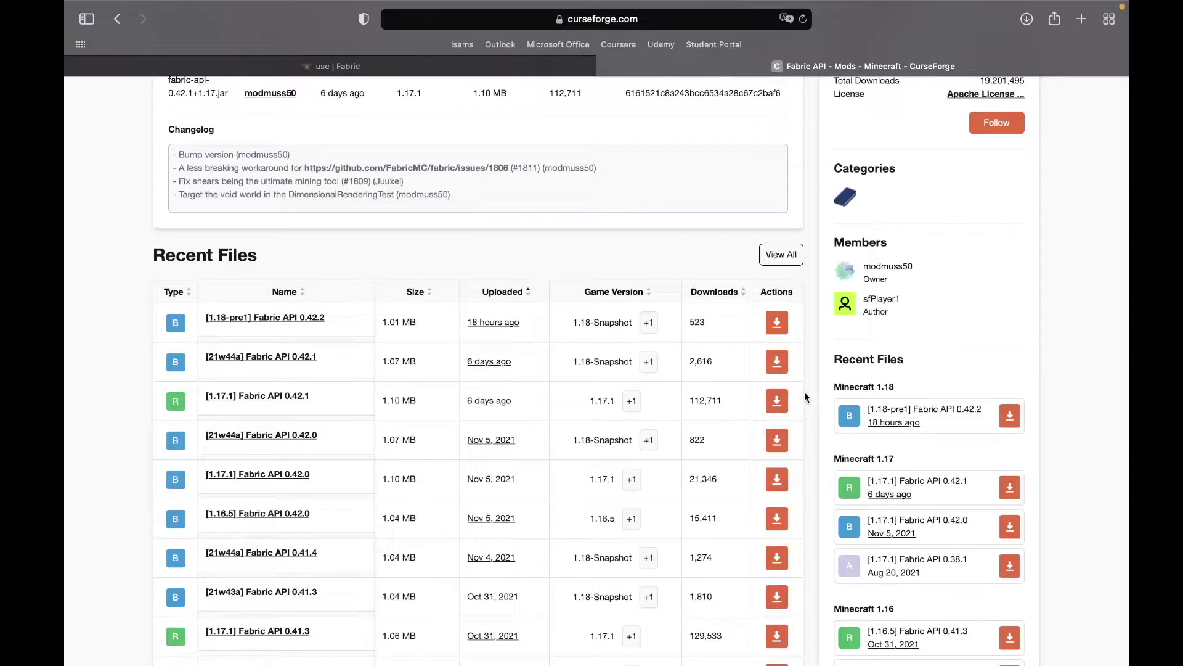
pyautogui.click(778, 404)
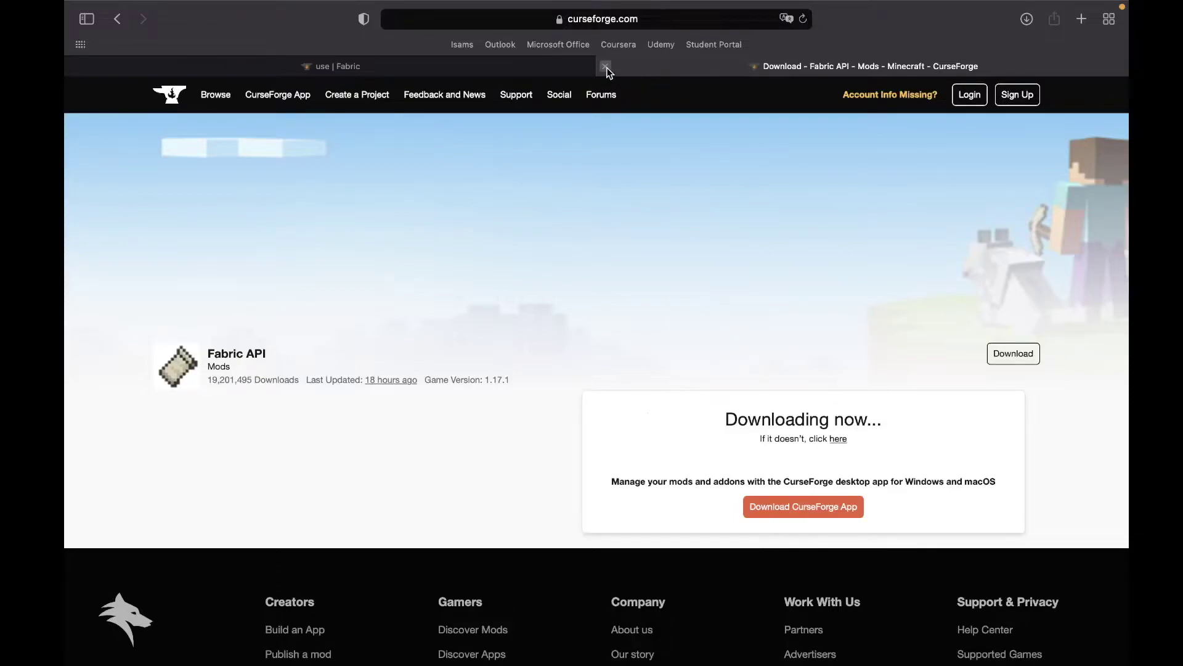
pyautogui.click(605, 67)
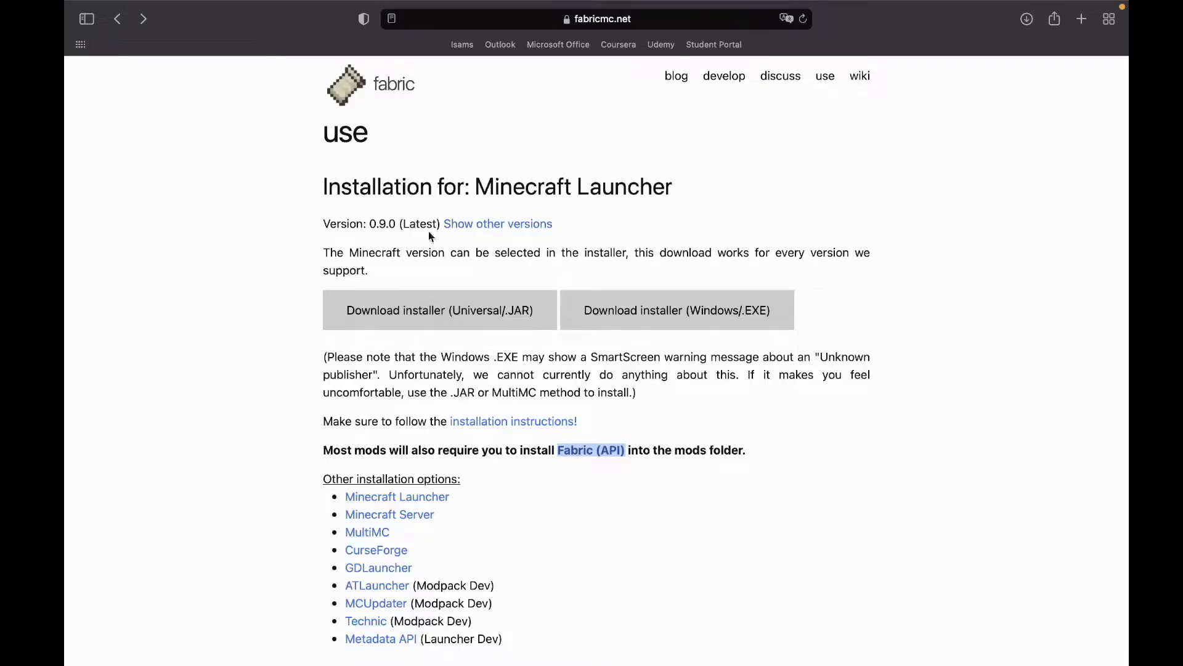
# - Download the universal JAR Fabric installer and show the recent Downloads stack with the three jars
pyautogui.click(457, 316)
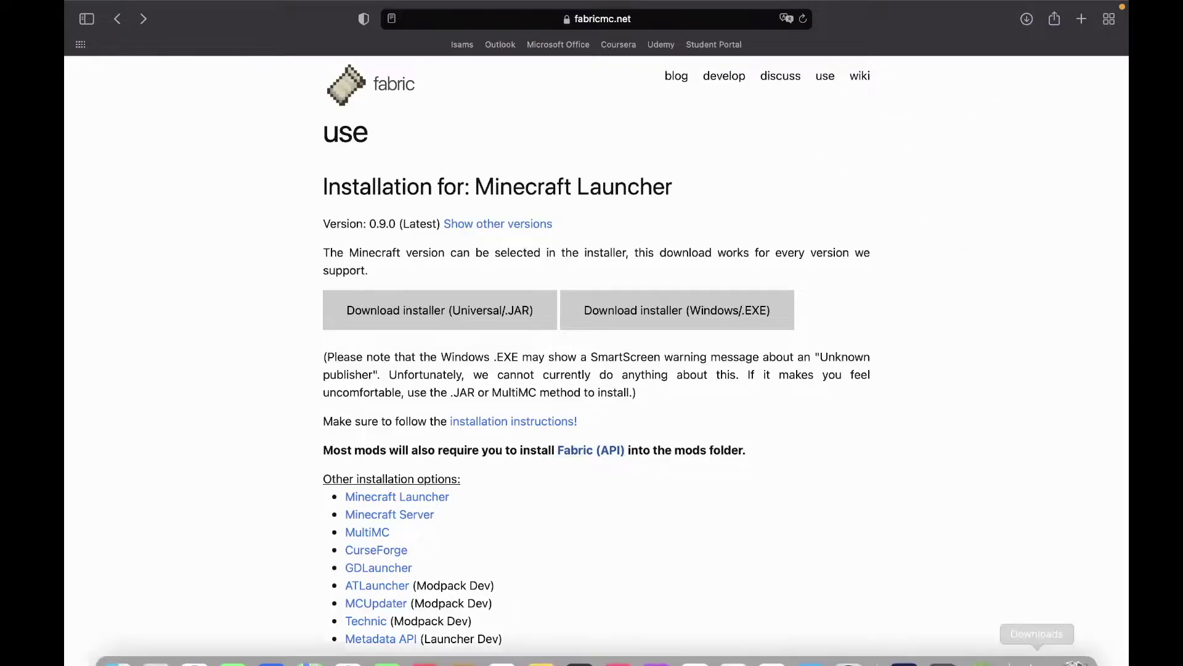
pyautogui.click(1037, 638)
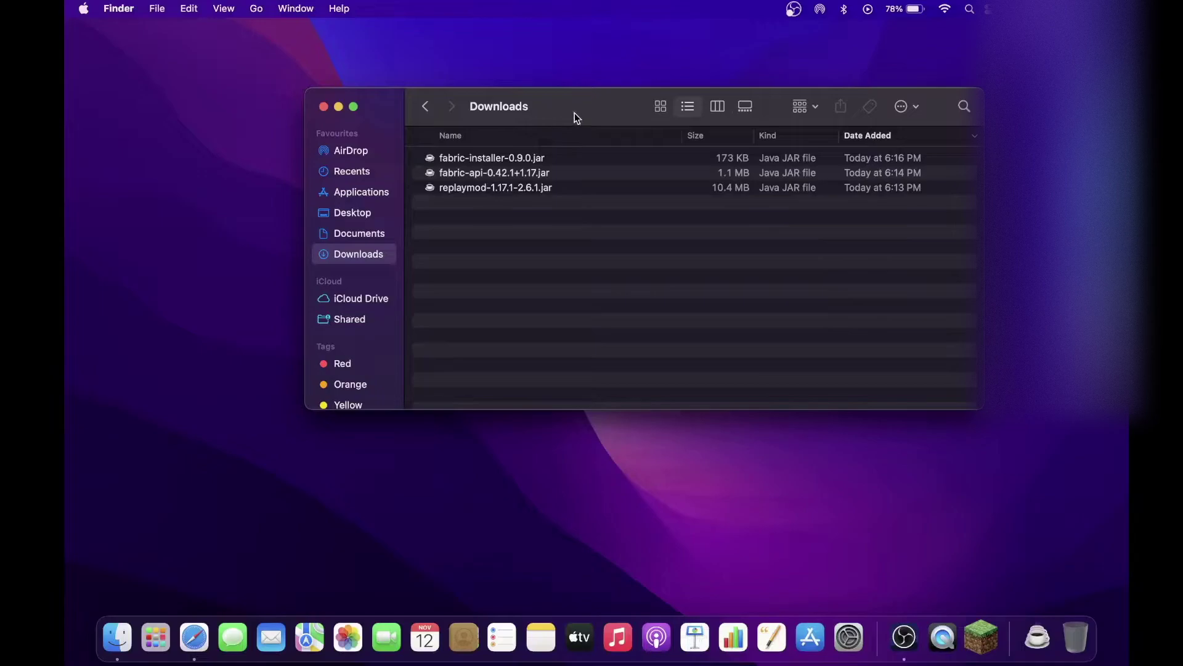
# - Launch fabric-installer-0.9.0.jar with Open, overriding the unidentified-developer block
pyautogui.moveTo(575, 115); pyautogui.dragTo(532, 114)
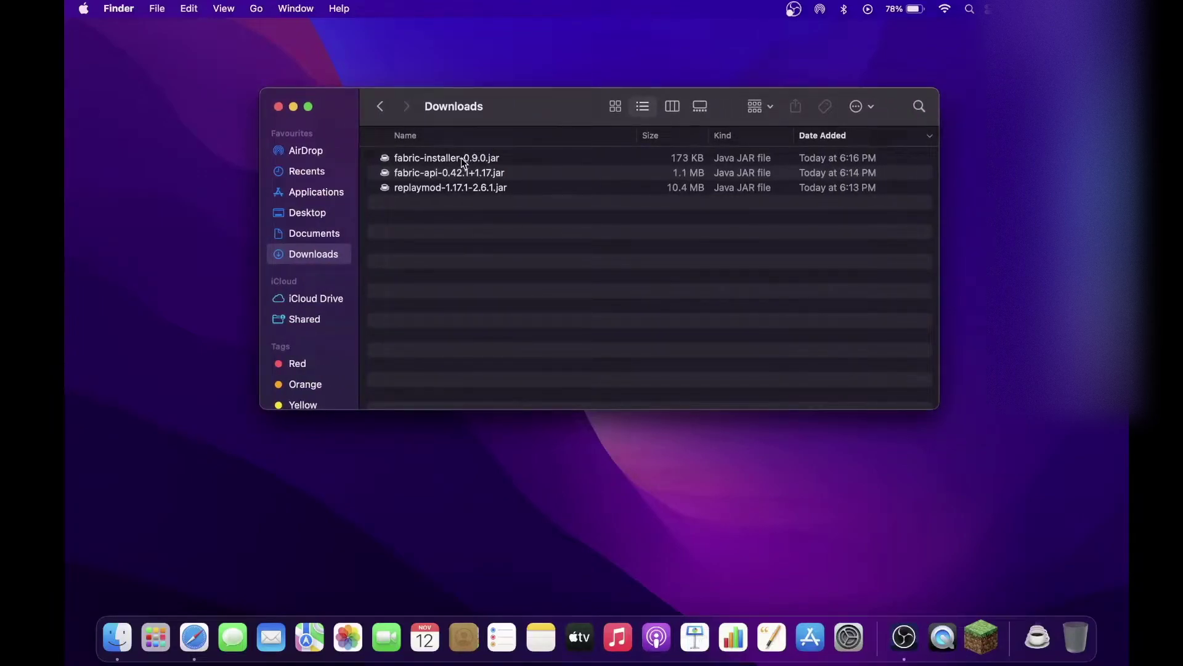
pyautogui.doubleClick(435, 159)
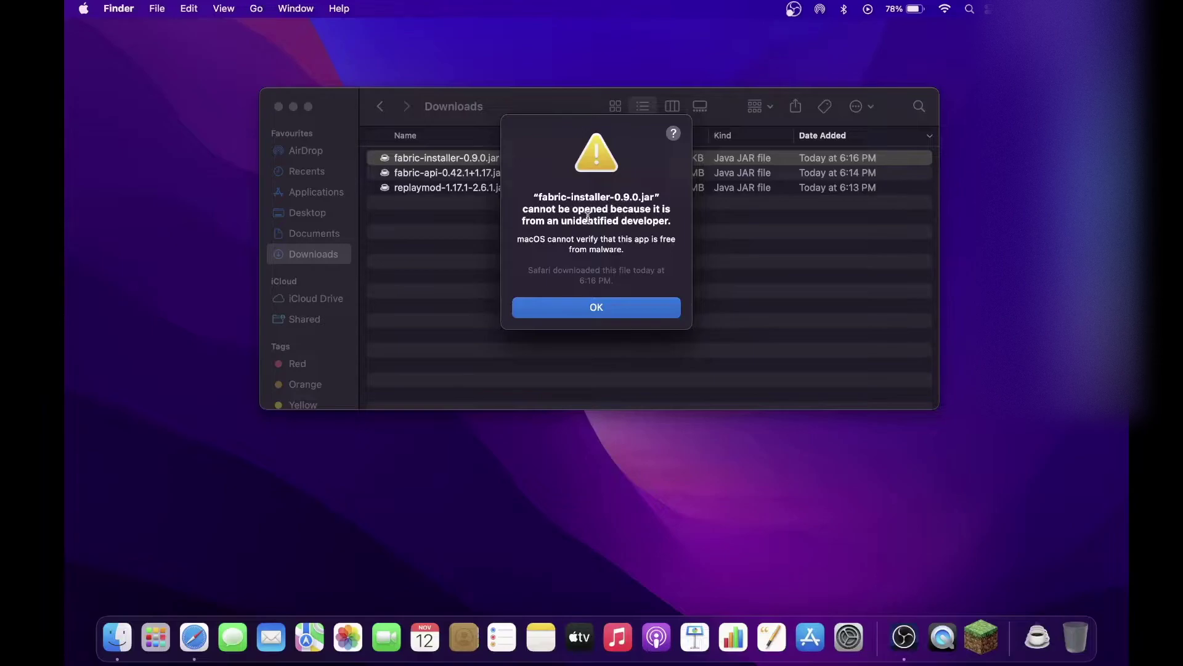
pyautogui.click(620, 310)
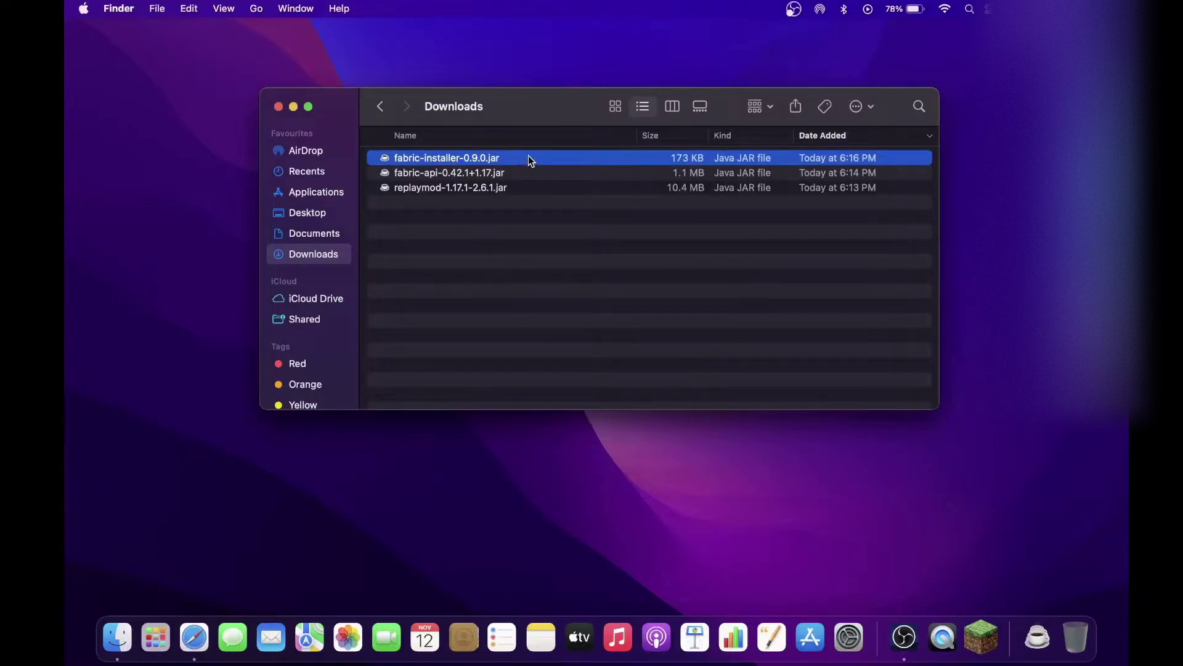
pyautogui.rightClick(423, 160)
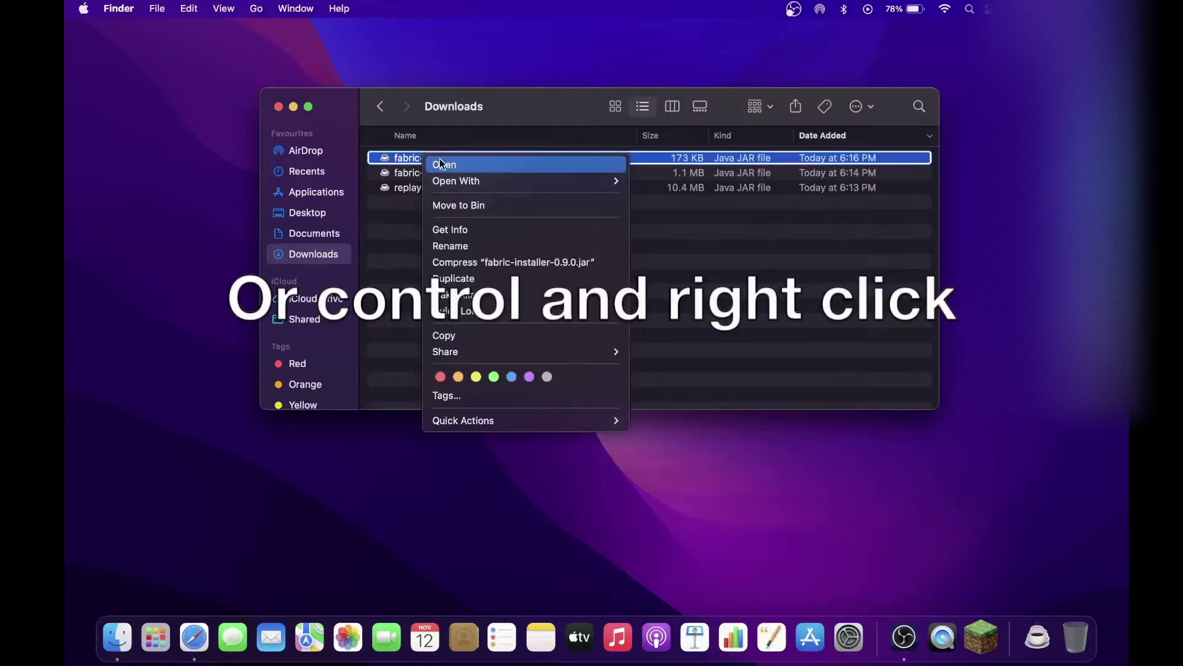
pyautogui.click(446, 166)
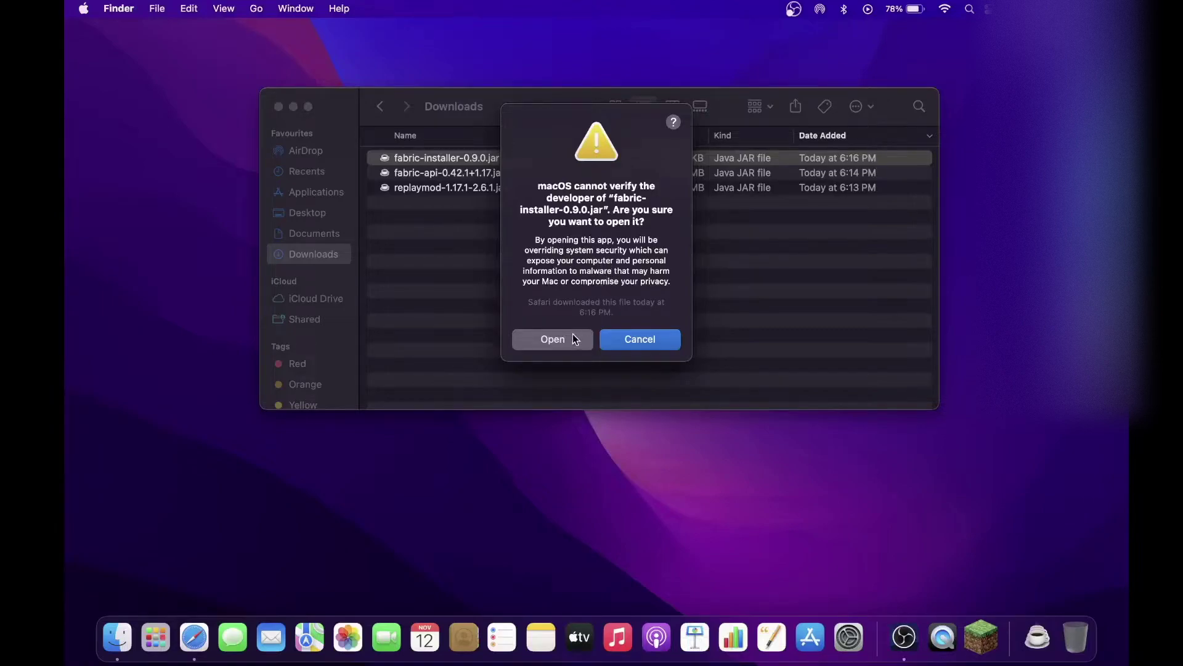
pyautogui.click(568, 341)
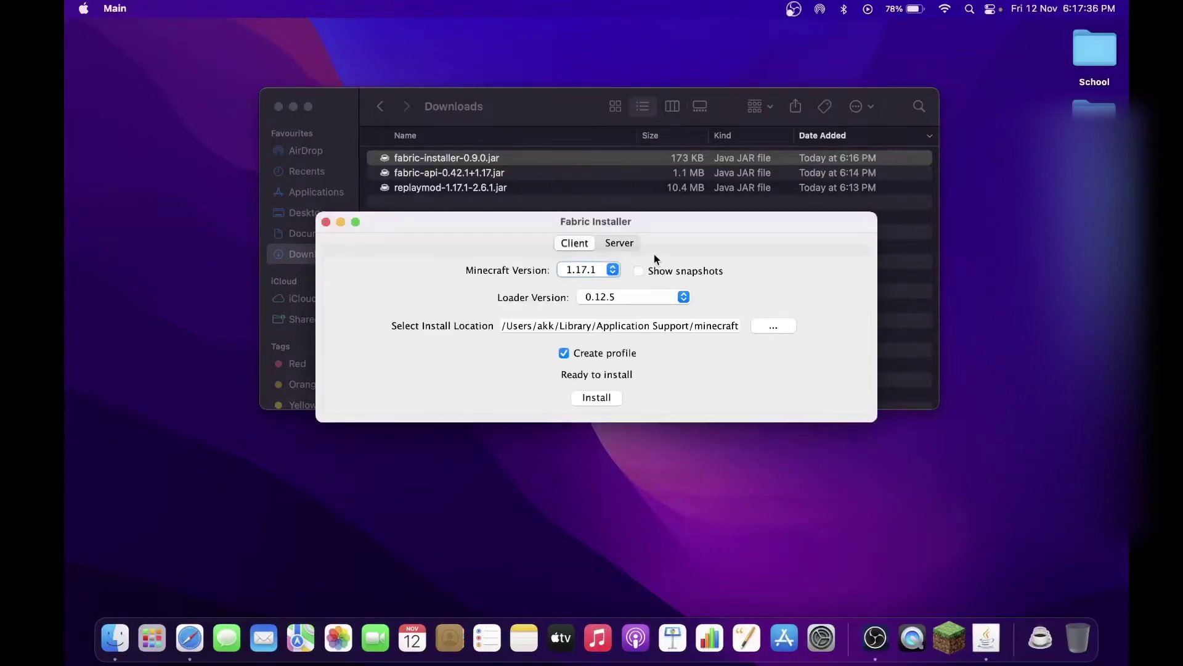
# - Install the Fabric 1.17.1 client with loader 0.12.5, accept the success message, and close the installer
pyautogui.moveTo(671, 222); pyautogui.dragTo(681, 172)
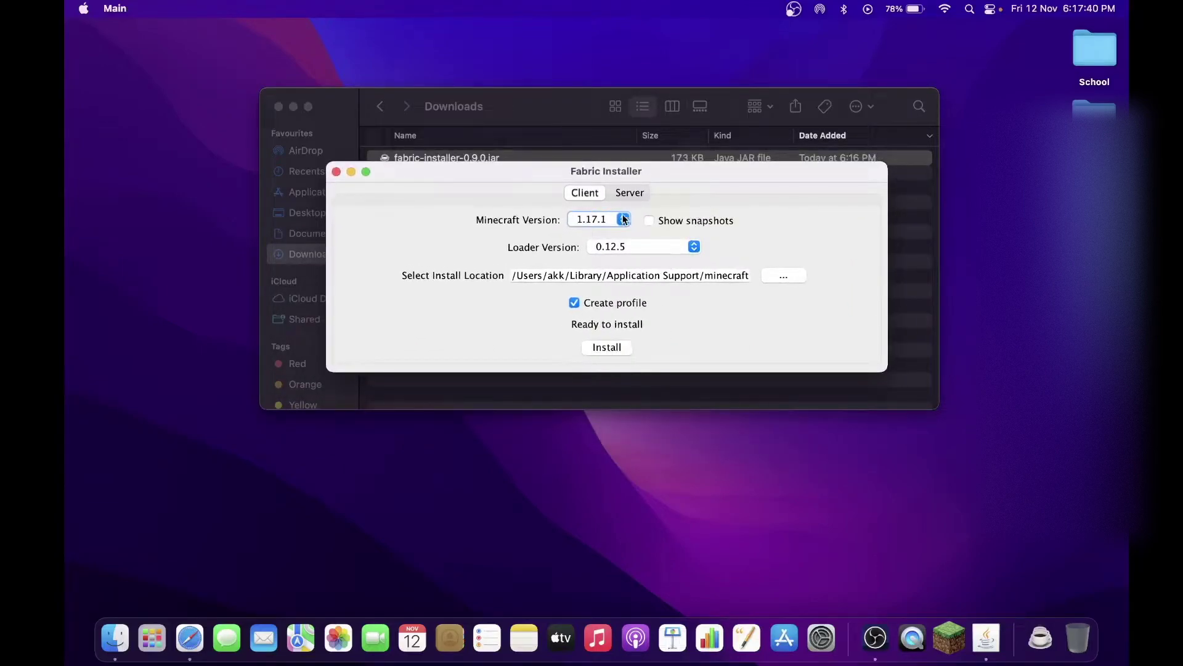
pyautogui.click(612, 347)
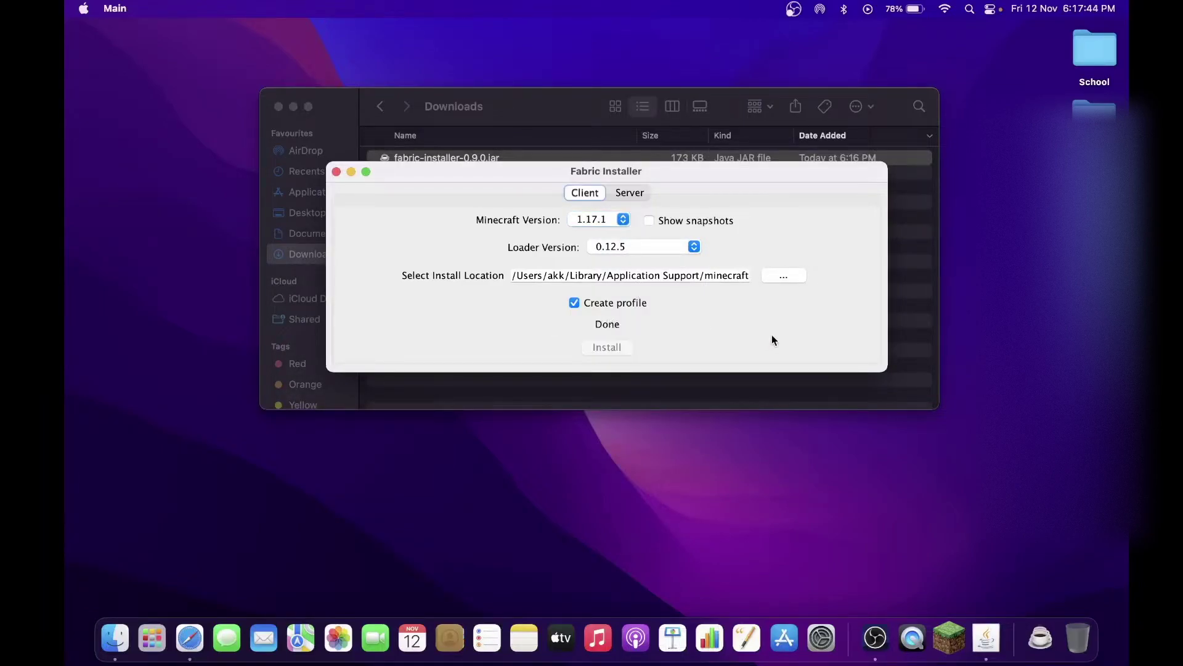
pyautogui.click(772, 358)
pyautogui.click(336, 171)
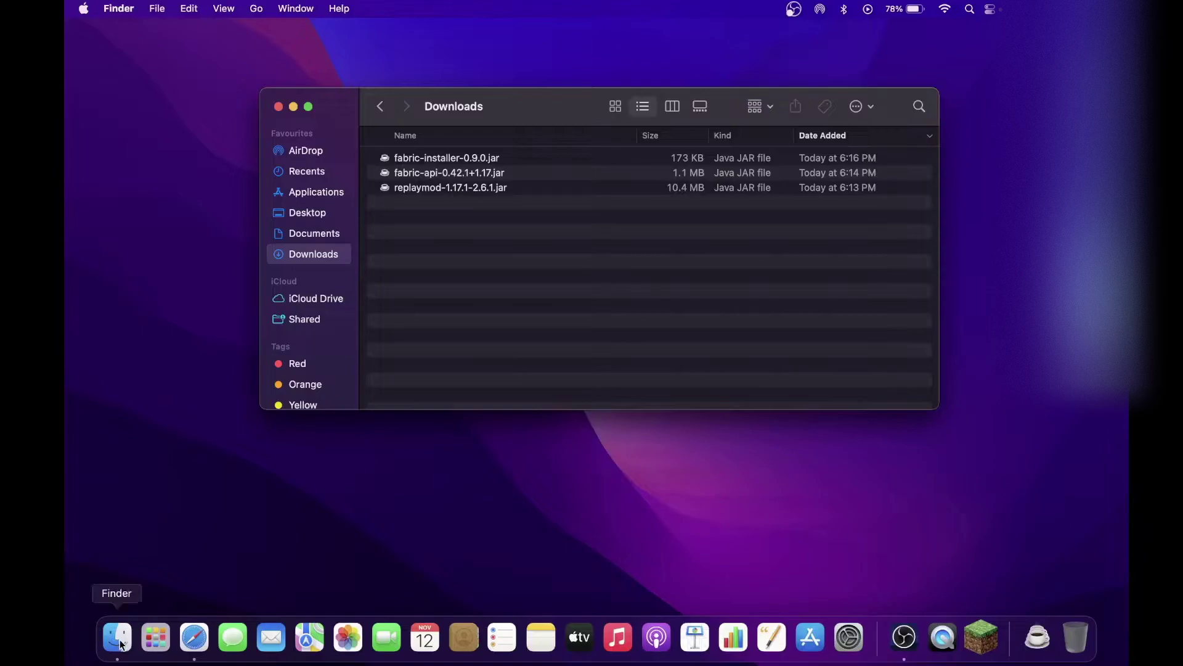
# - In a new Finder window, go to the hidden user Library folder revealed with Option
pyautogui.rightClick(117, 638)
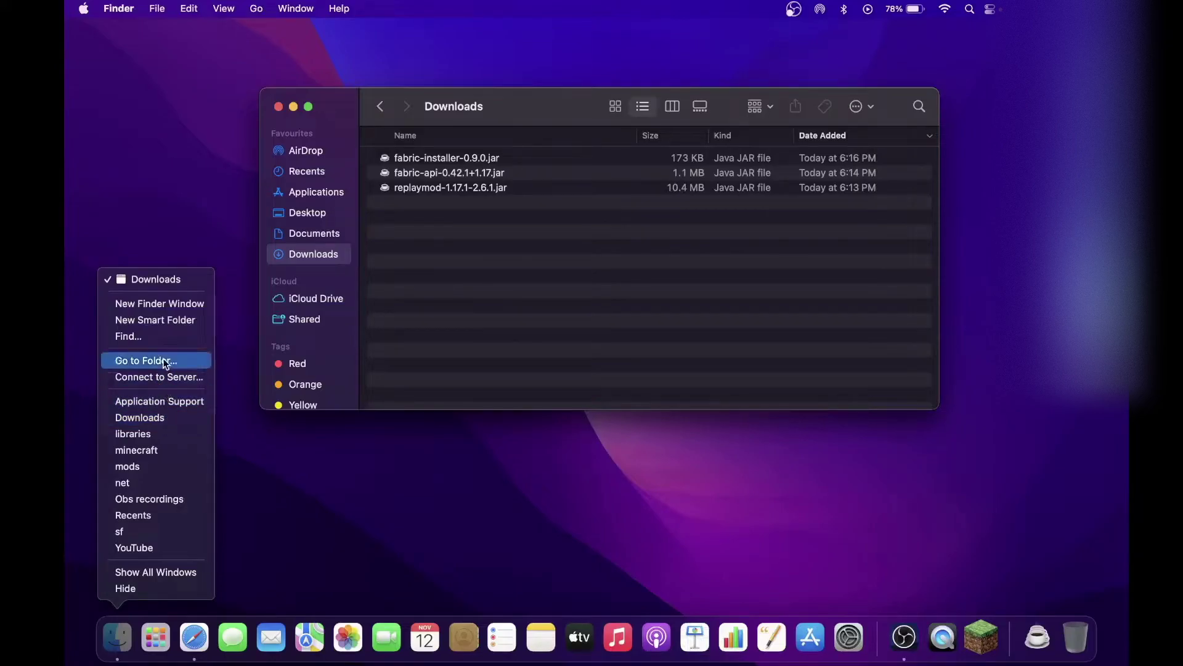
pyautogui.click(159, 304)
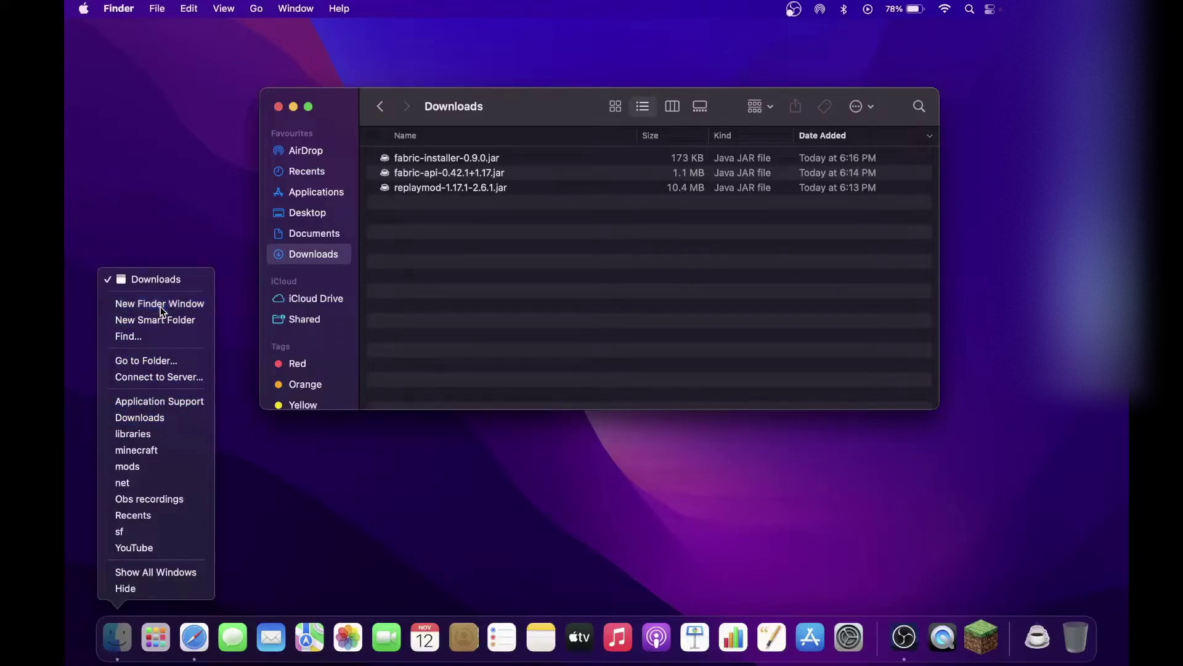
pyautogui.moveTo(504, 129); pyautogui.dragTo(385, 136)
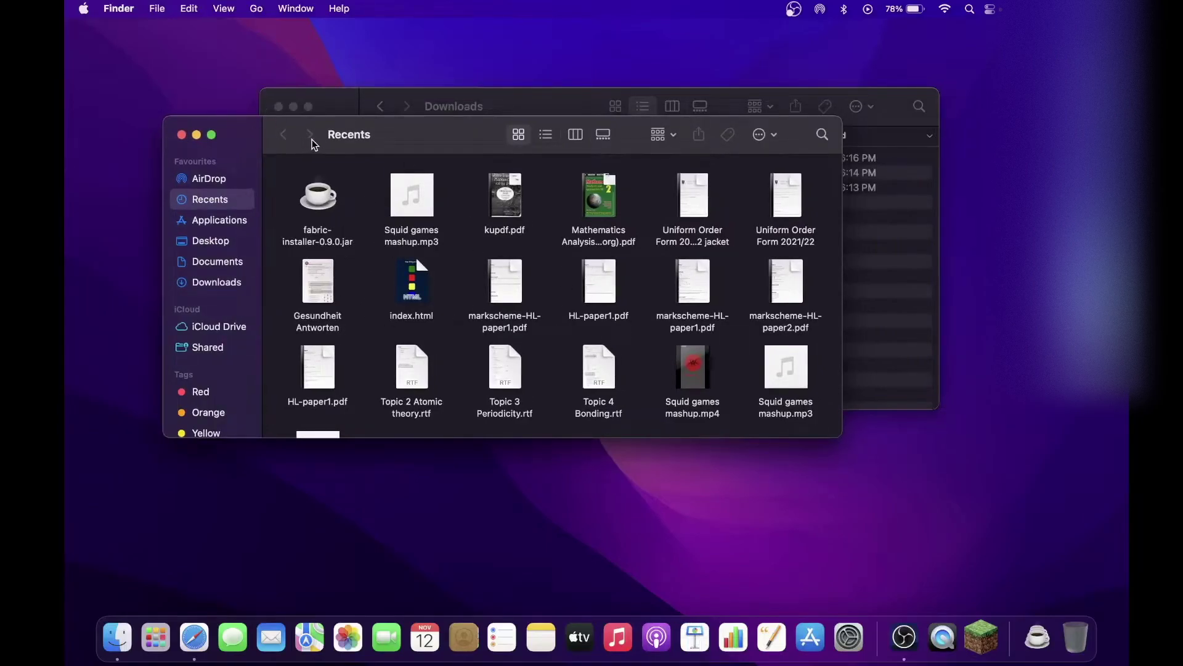
pyautogui.click(258, 10)
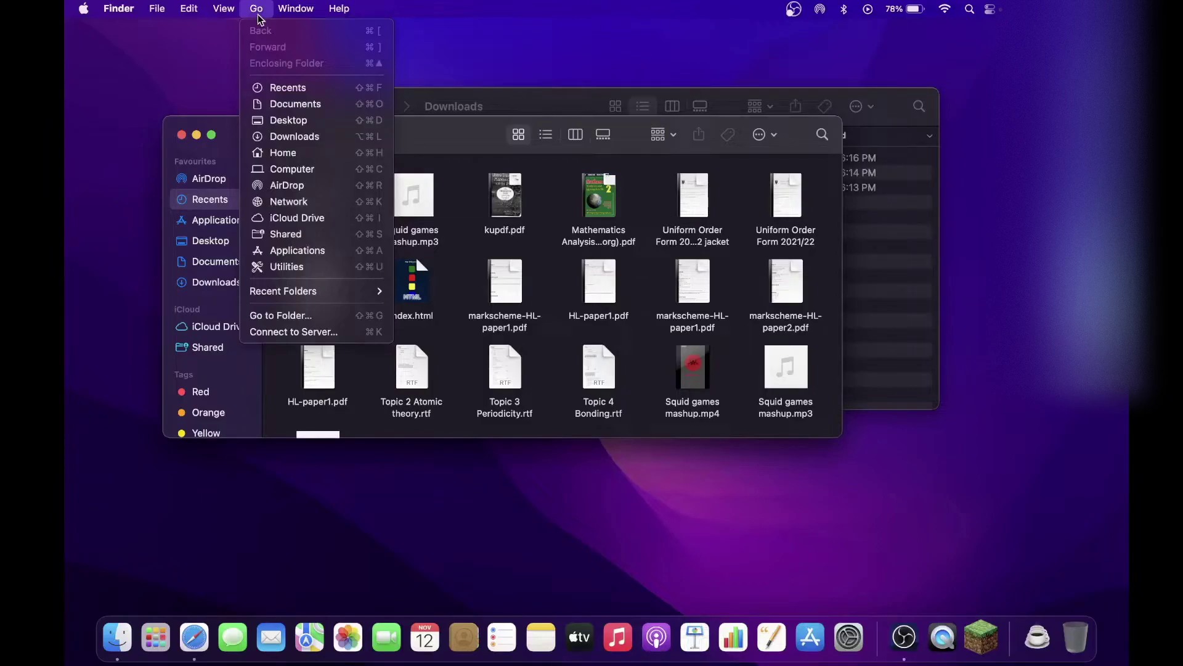
pyautogui.press('alt')
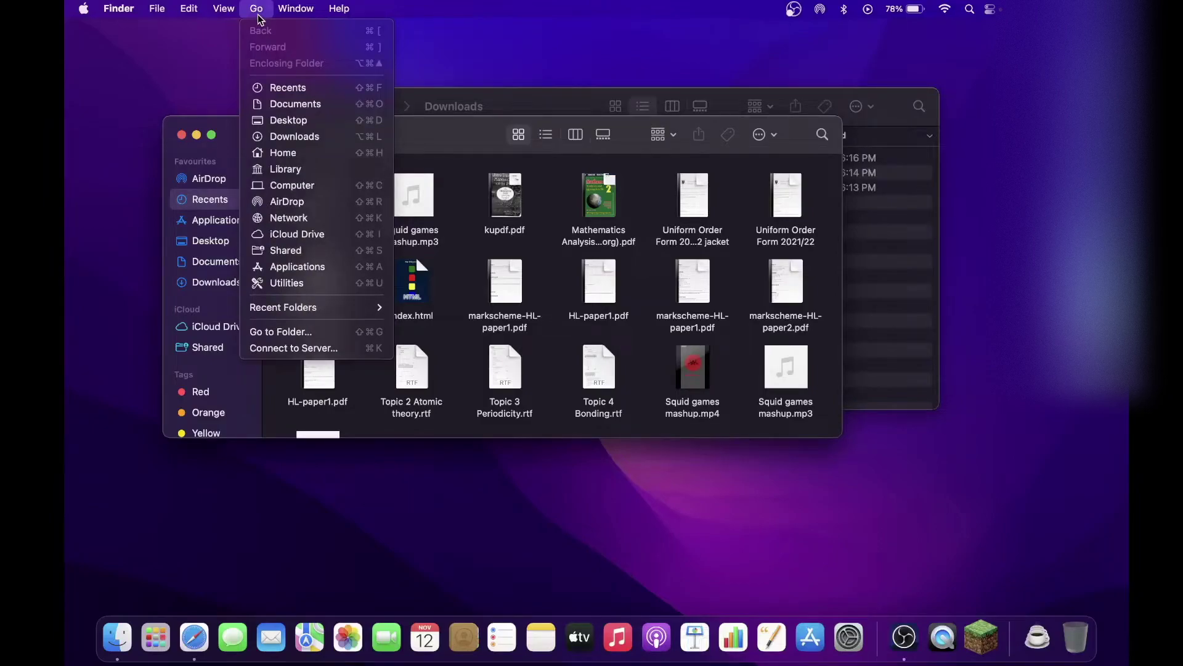
pyautogui.click(299, 172)
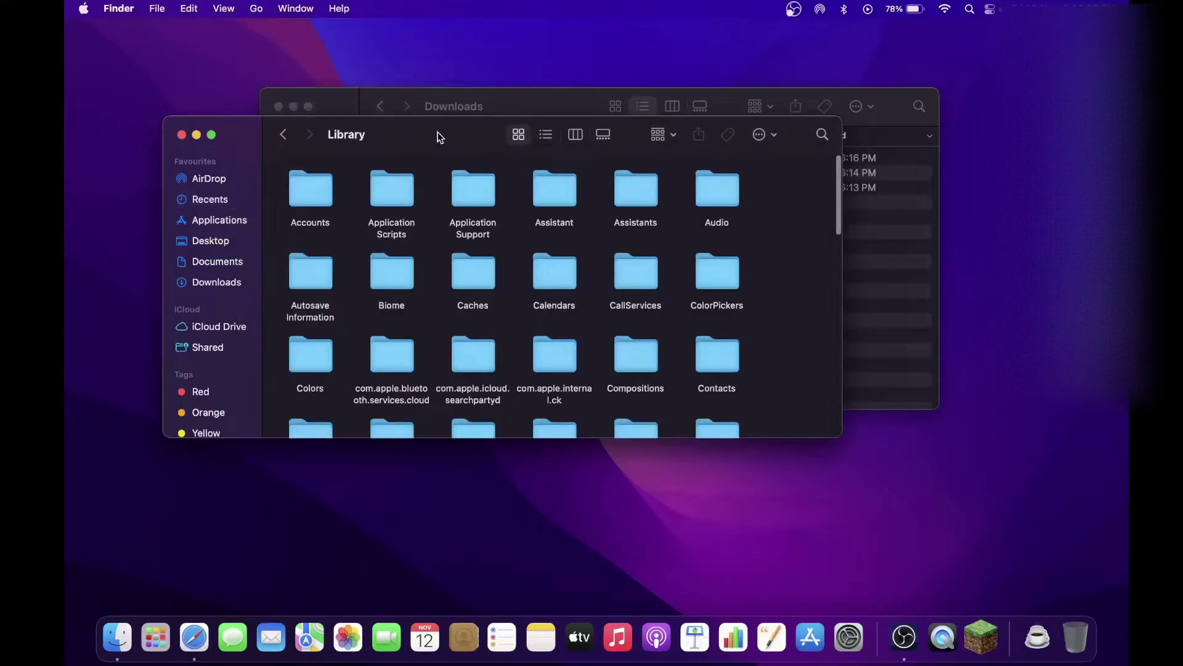
pyautogui.moveTo(438, 131); pyautogui.dragTo(502, 82)
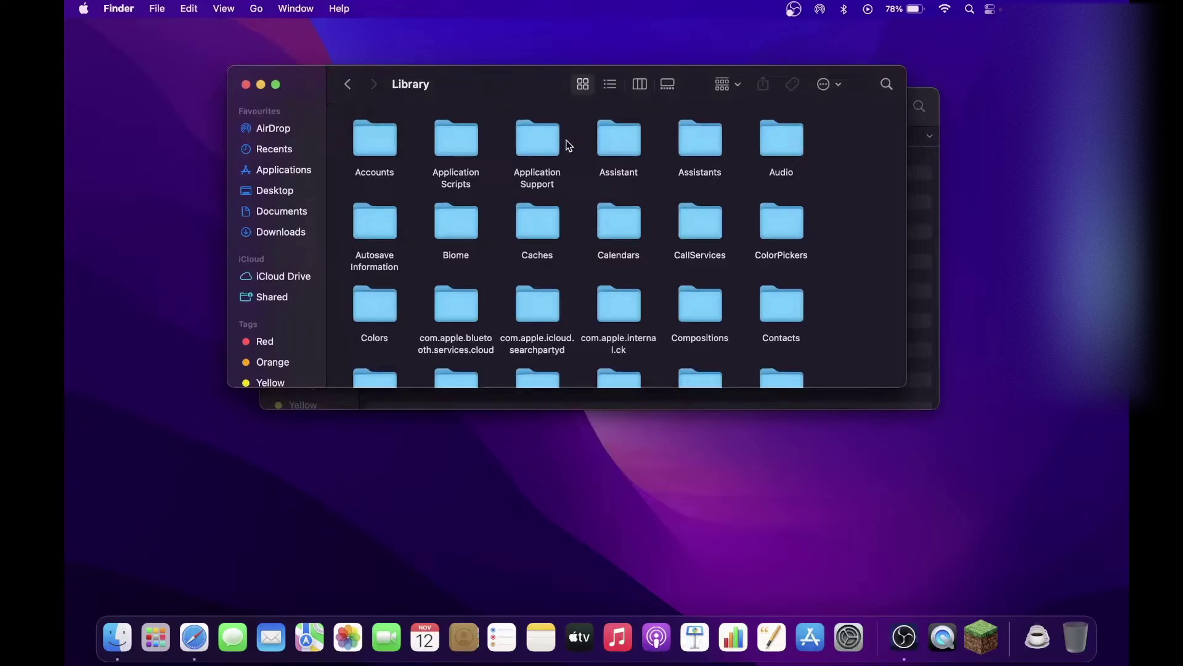
# - Open the Application Support folder inside Library
pyautogui.doubleClick(539, 151)
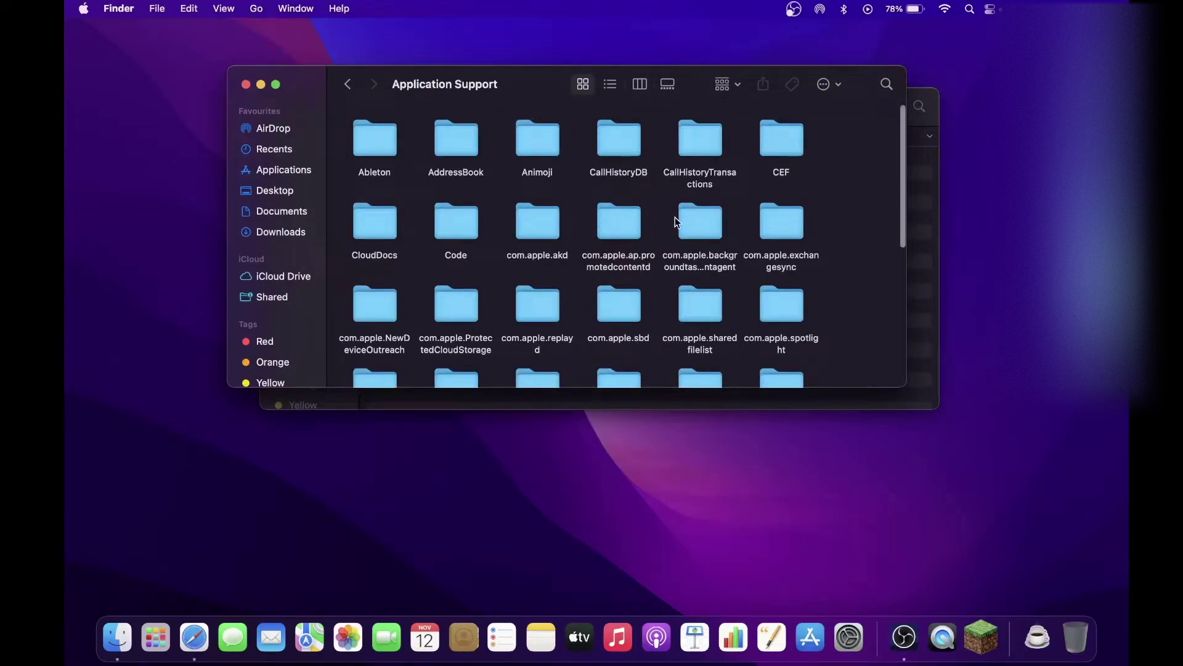
pyautogui.scroll(-5, 718, 255)
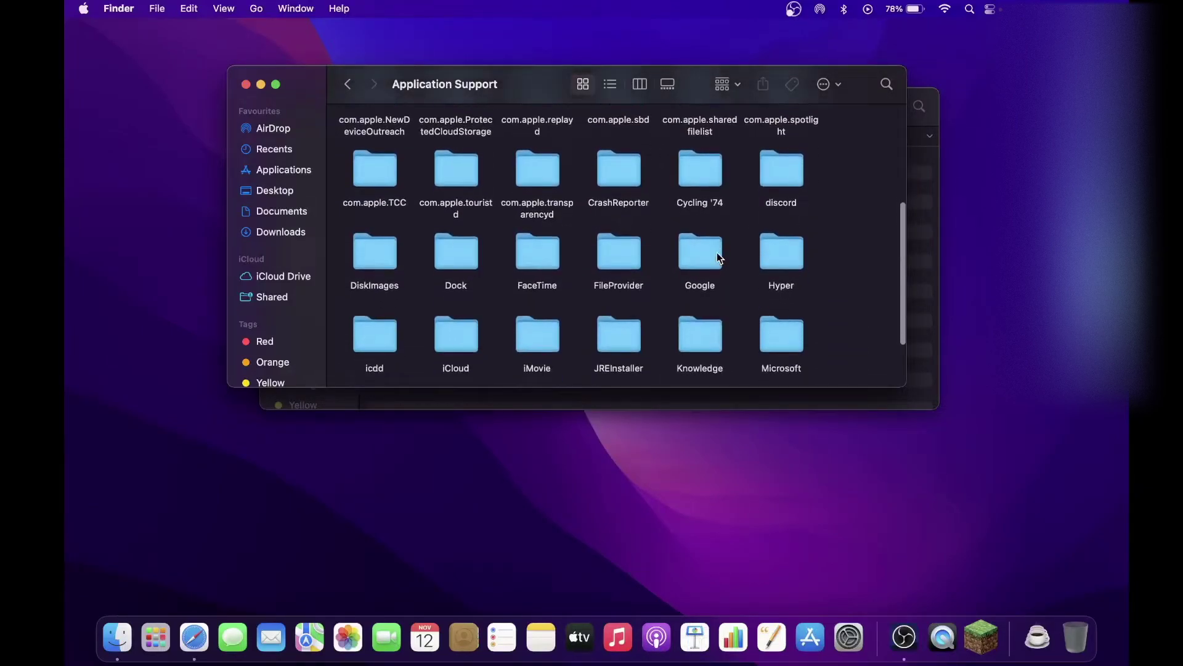
pyautogui.scroll(10, 716, 252)
pyautogui.scroll(-6, 724, 199)
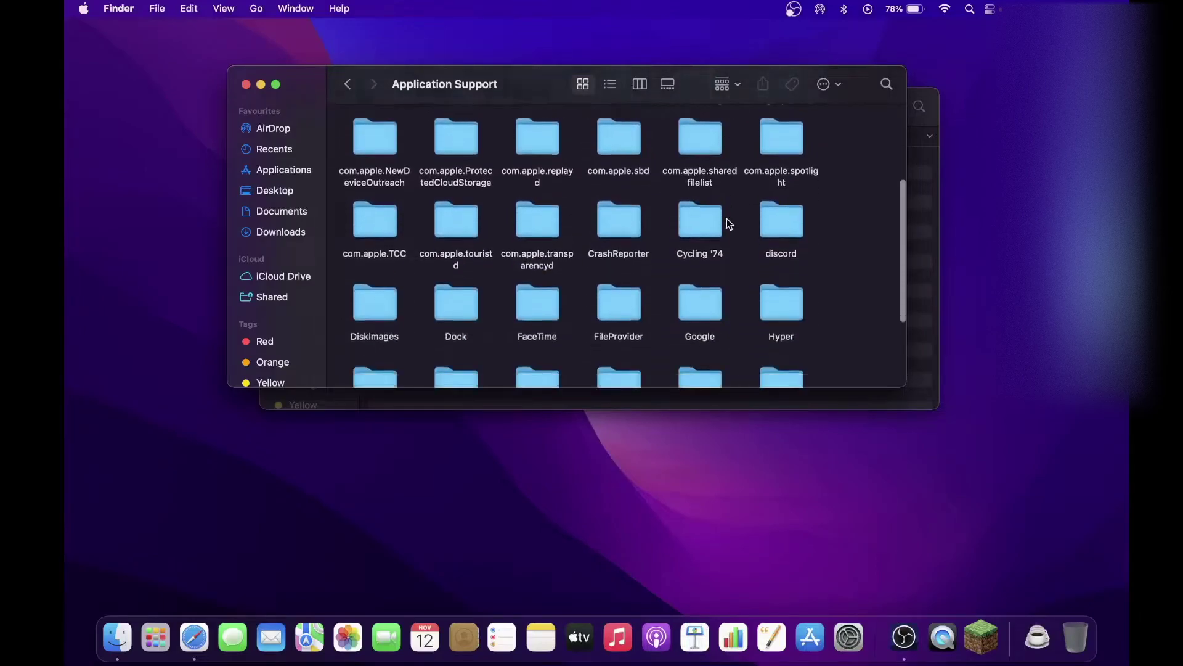
pyautogui.scroll(6, 724, 199)
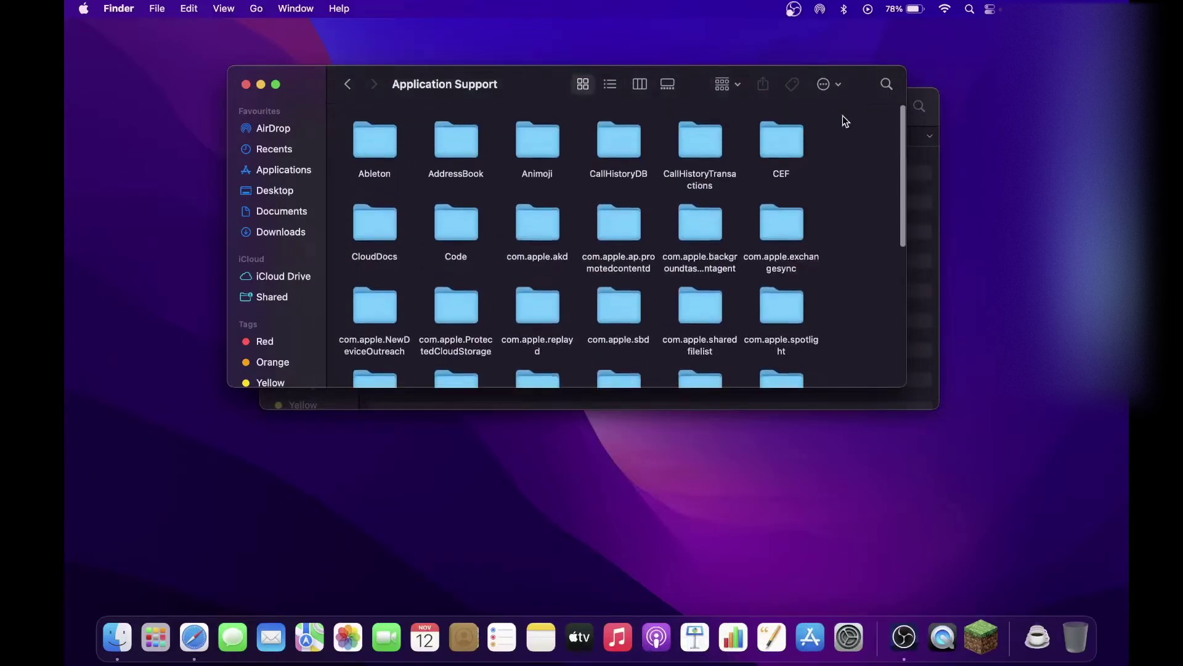
# - Search 'minecr' within Application Support and open the minecraft folder
pyautogui.click(887, 84)
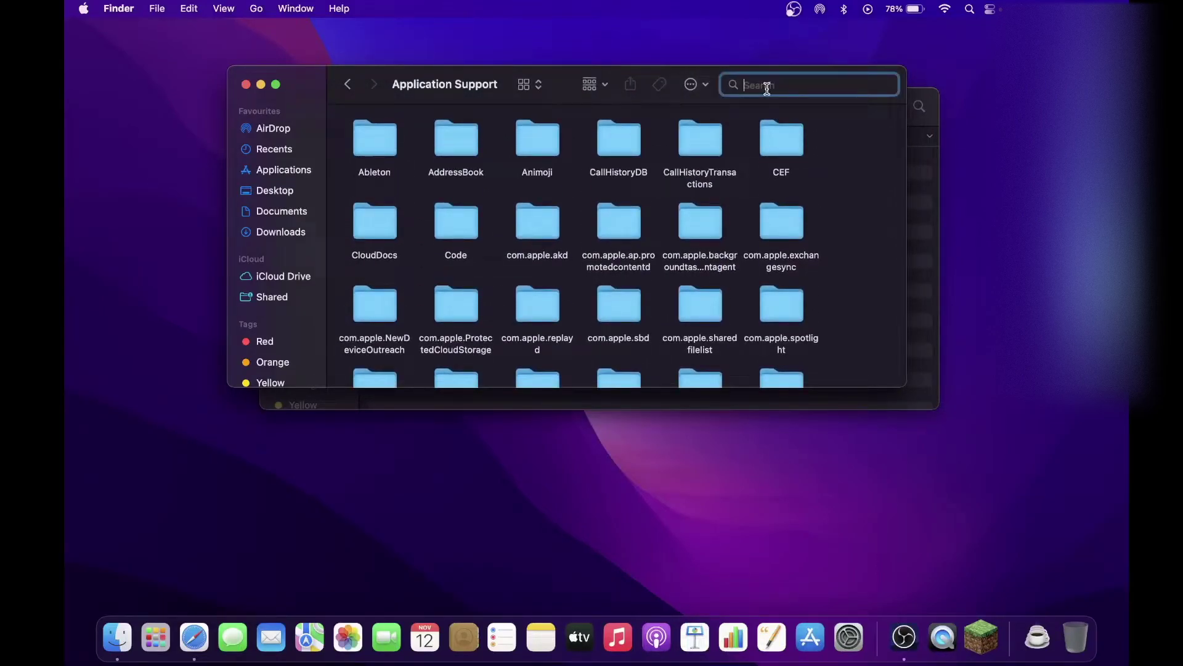
pyautogui.write('minecr')
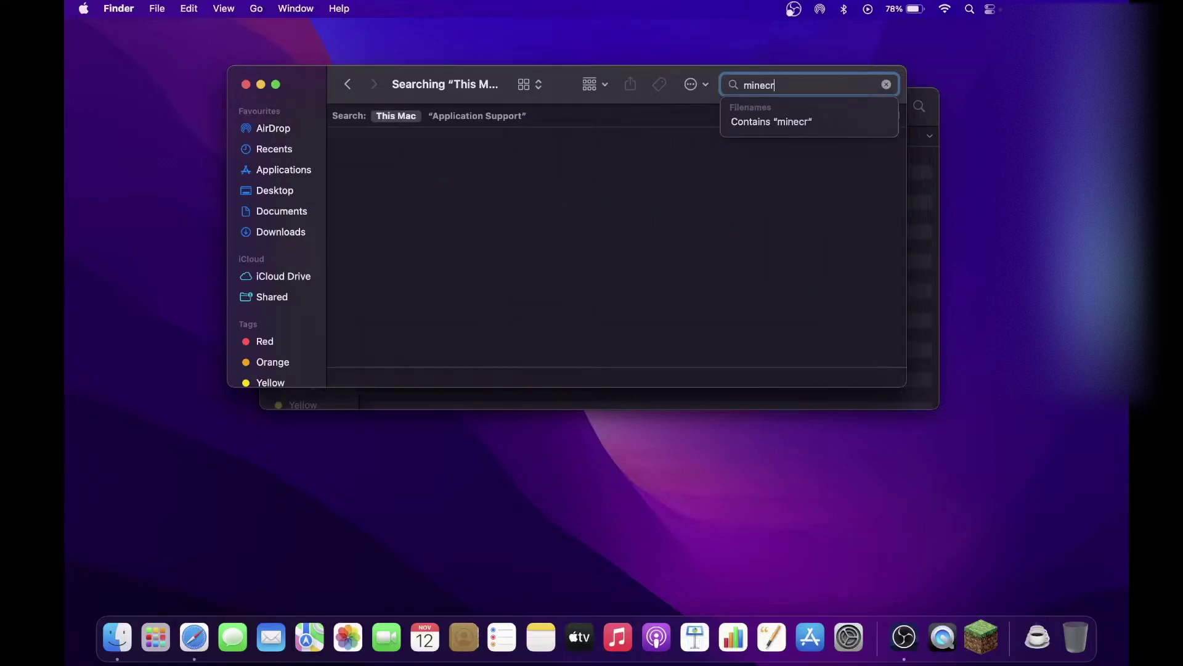
pyautogui.click(475, 117)
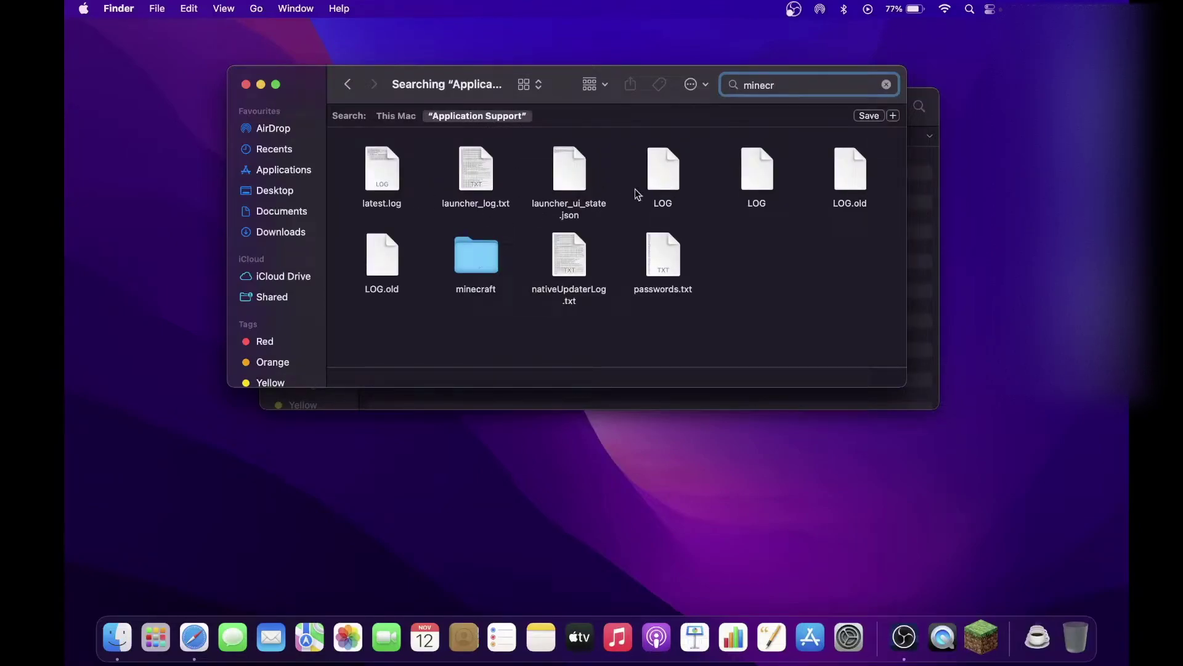
pyautogui.doubleClick(483, 263)
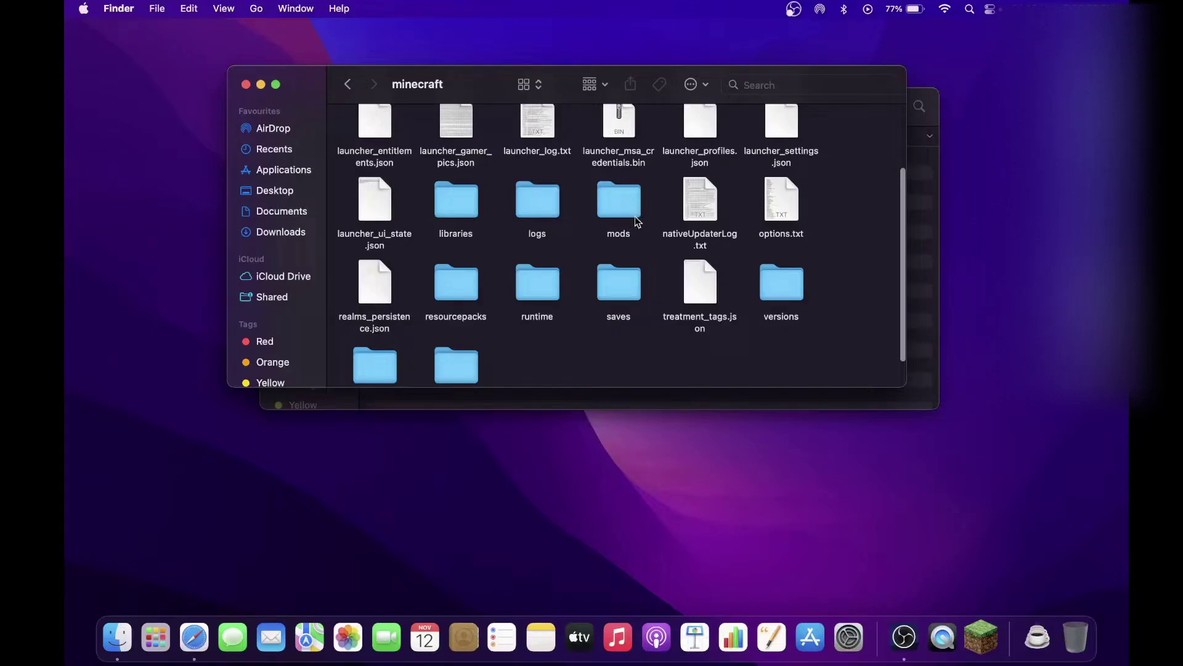
pyautogui.scroll(3, 601, 202)
pyautogui.scroll(-3, 598, 217)
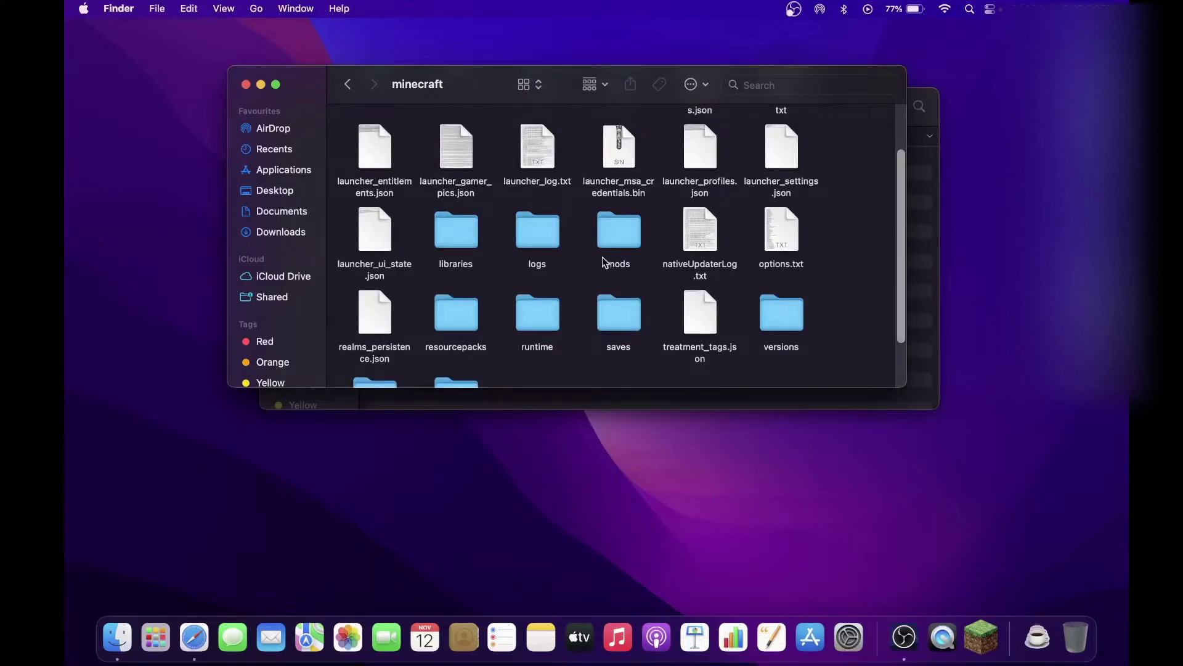
# - Open the mods folder and place its window beside the Downloads window
pyautogui.doubleClick(621, 234)
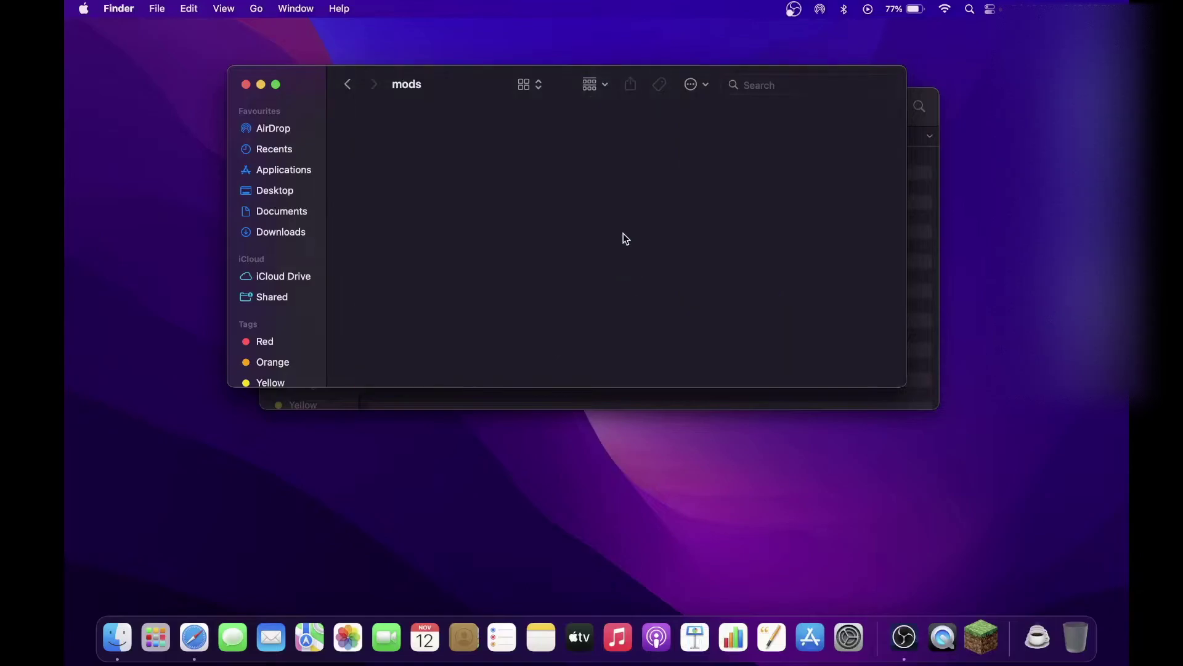
pyautogui.moveTo(480, 101); pyautogui.dragTo(509, 118)
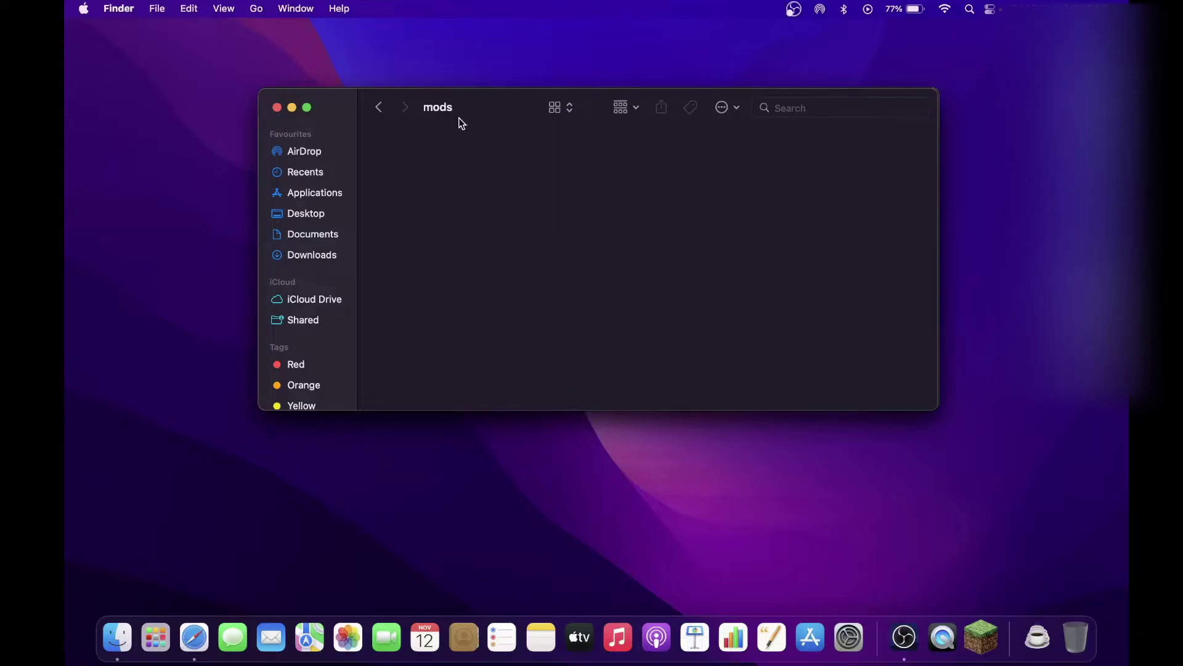
pyautogui.moveTo(458, 117); pyautogui.dragTo(260, 132)
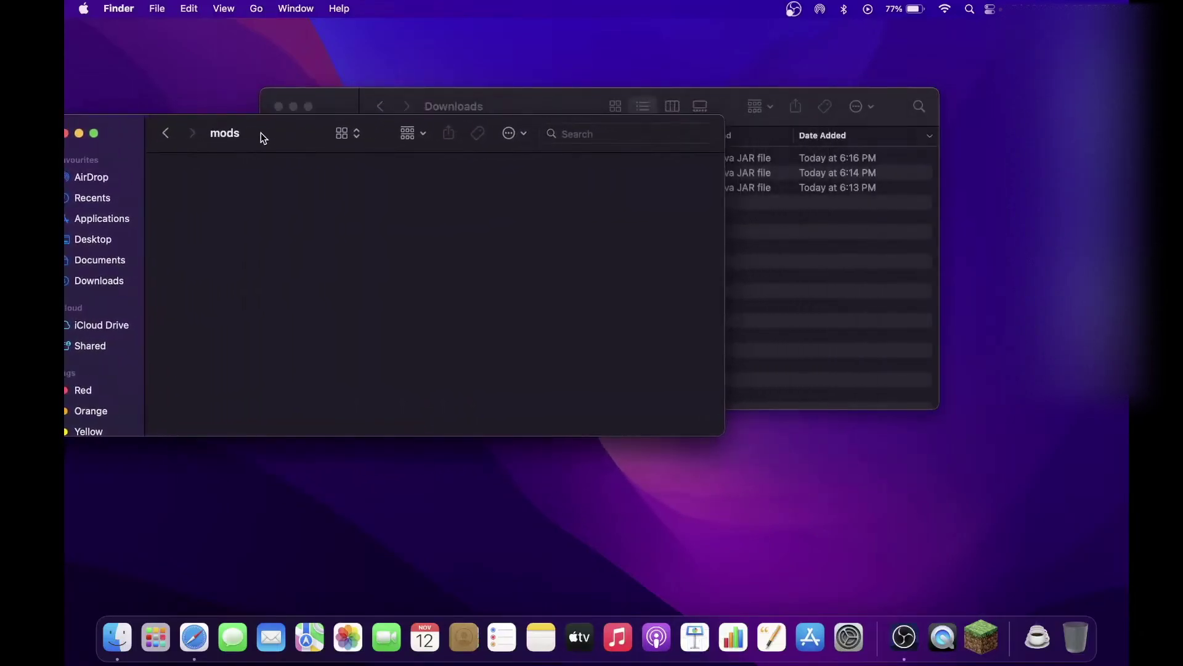
pyautogui.click(543, 108)
pyautogui.moveTo(521, 113); pyautogui.dragTo(684, 121)
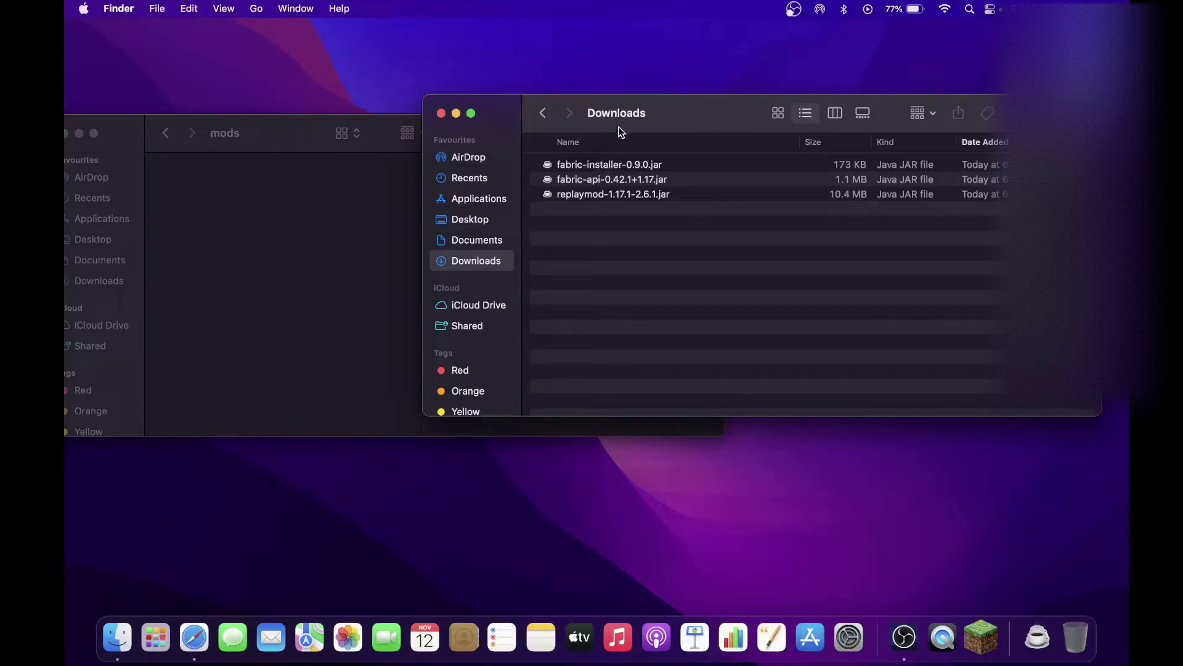
pyautogui.moveTo(622, 127); pyautogui.dragTo(623, 120)
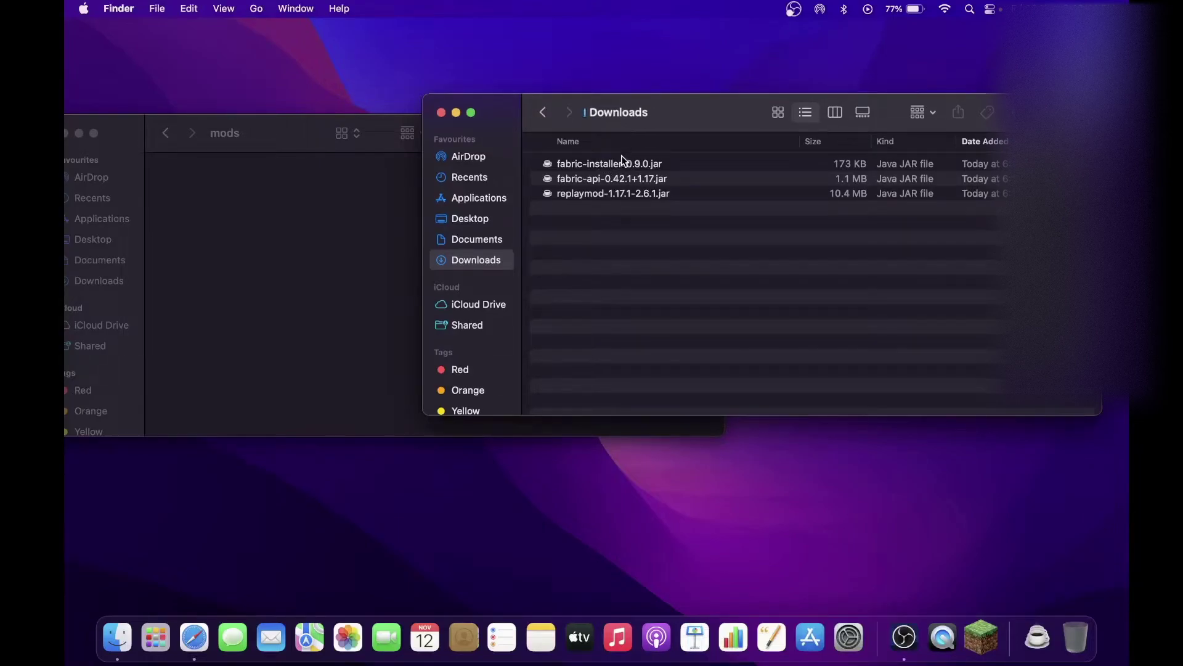
# - Move fabric-installer-0.9.0.jar to the Bin
pyautogui.click(594, 167)
pyautogui.rightClick(601, 166)
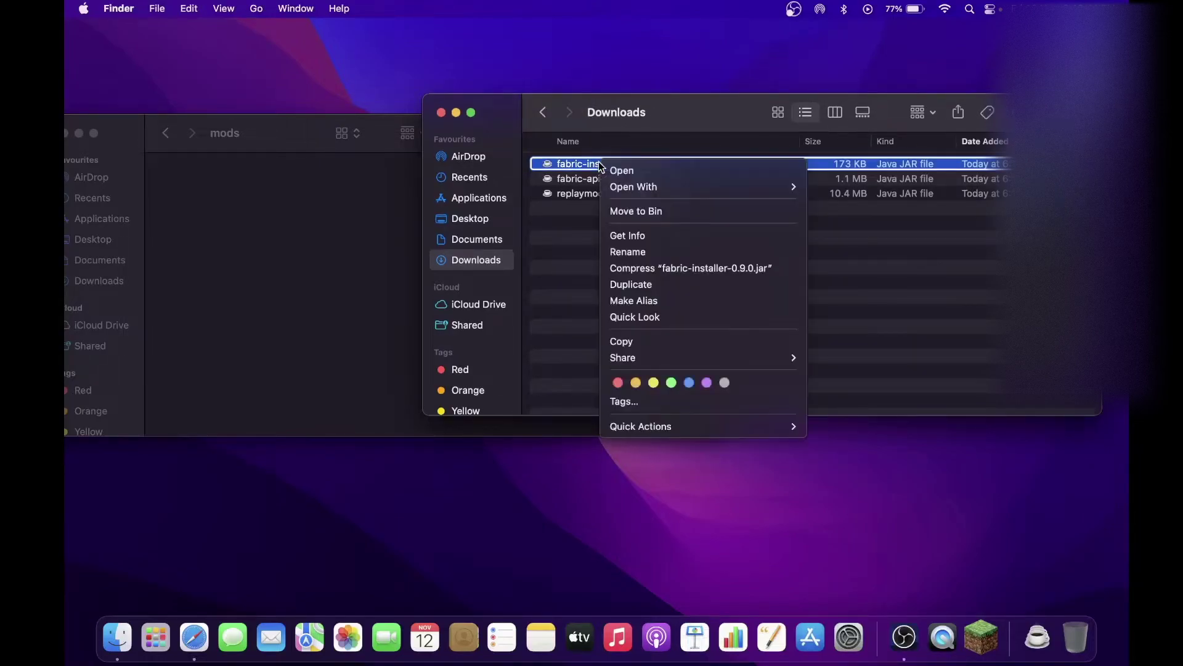
pyautogui.click(661, 210)
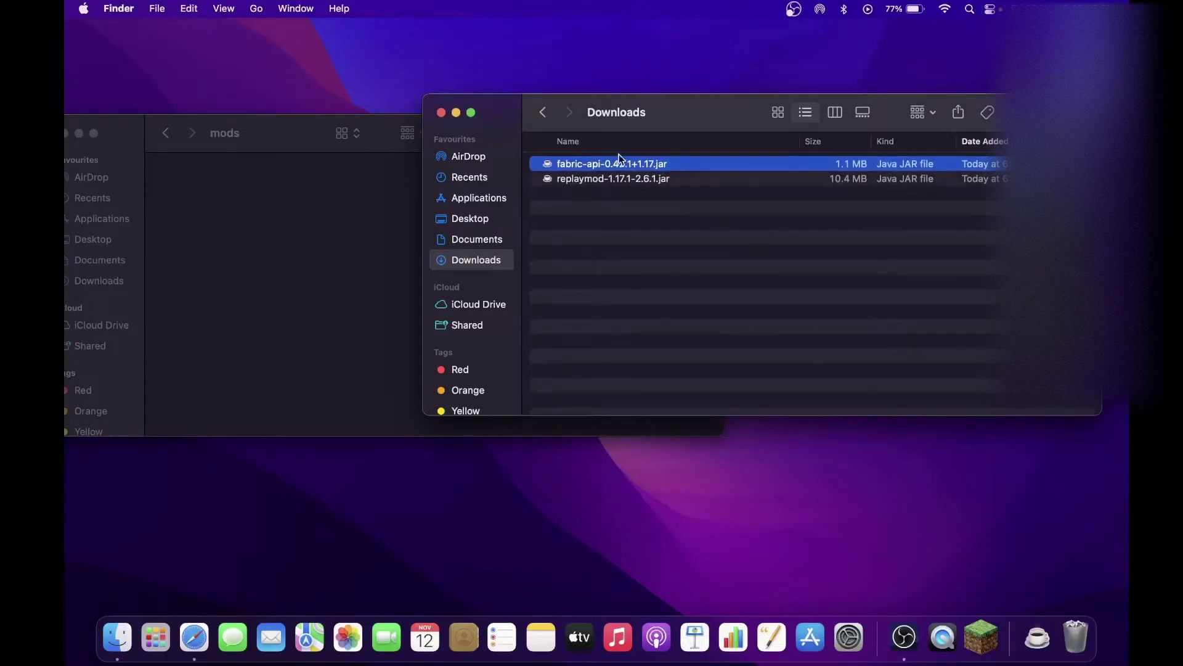
pyautogui.click(620, 211)
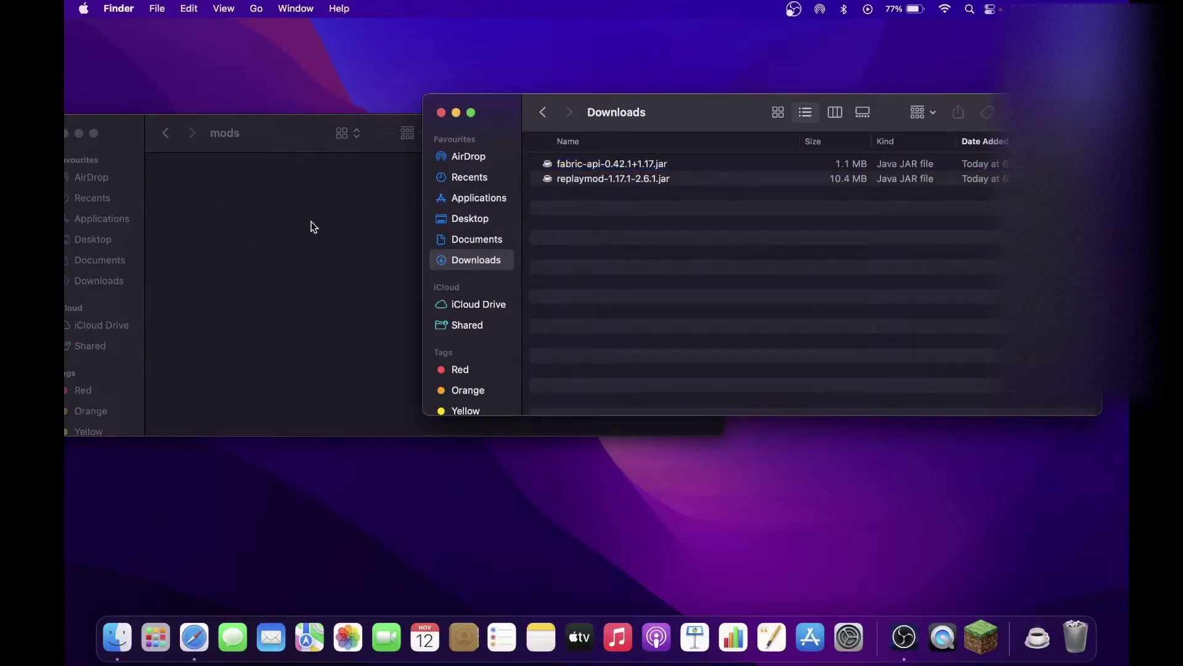
# - Move fabric-api-0.42.1+1.17.jar and replaymod-1.17.1-2.6.1.jar into mods, then close that window
pyautogui.click(615, 165)
pyautogui.press('super+a')
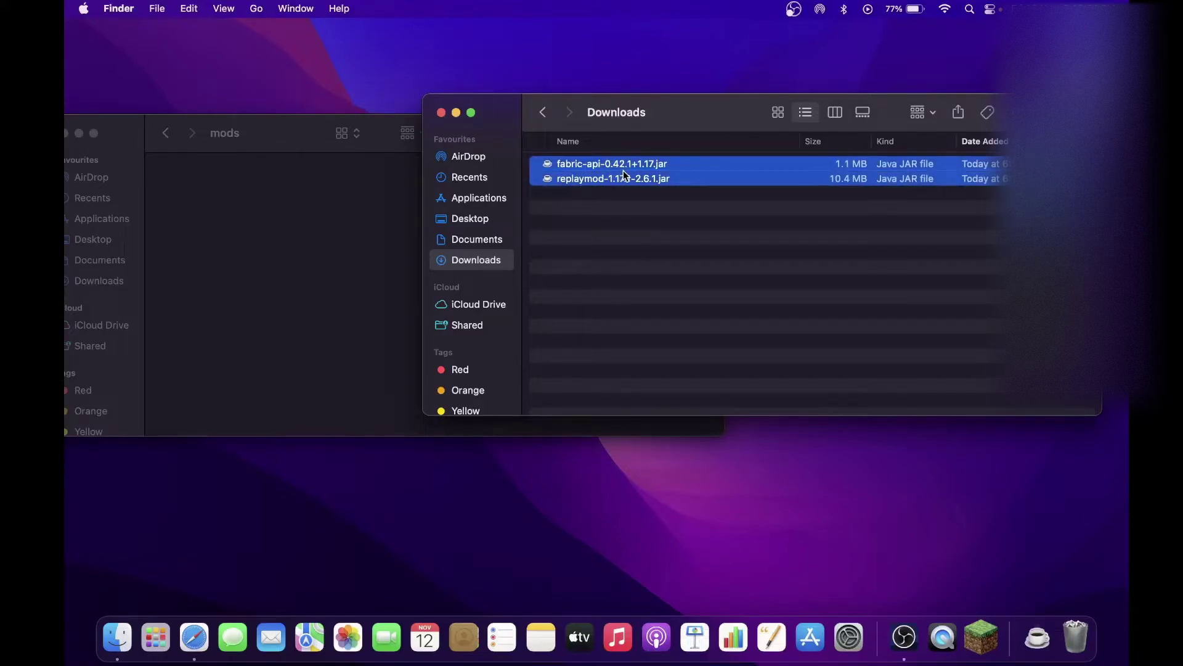
pyautogui.moveTo(623, 173); pyautogui.dragTo(274, 242)
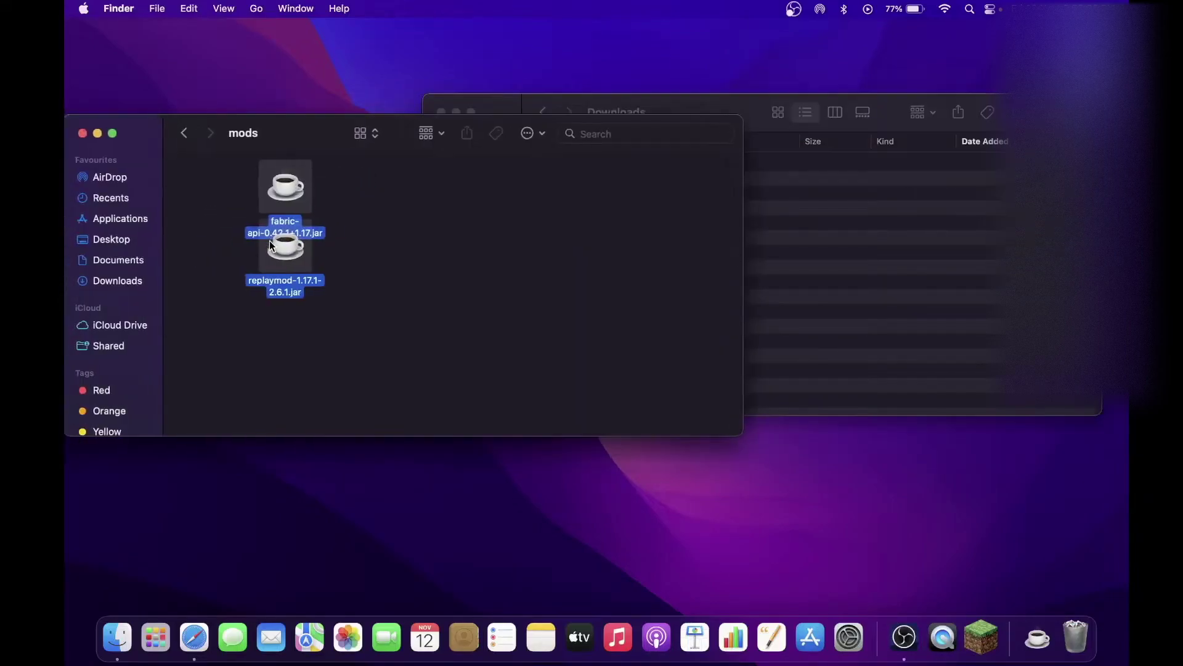
pyautogui.click(180, 134)
pyautogui.click(82, 134)
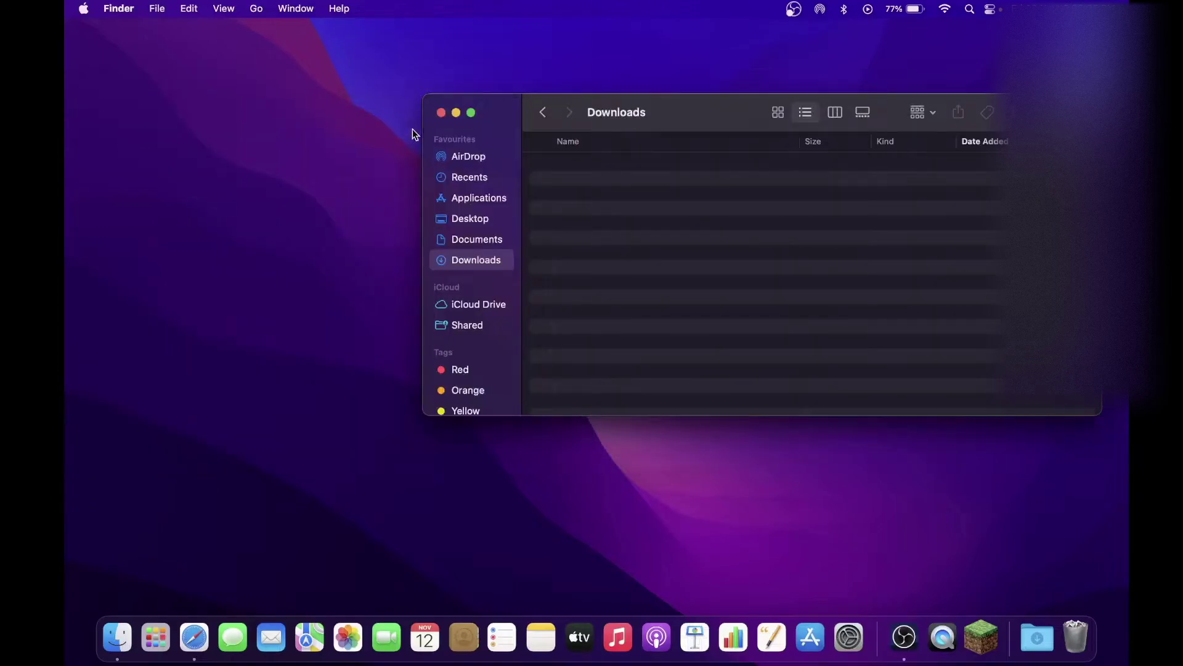
# - Close Downloads and play Minecraft with the fabric-loader-1.17.1 installation selected
pyautogui.click(441, 113)
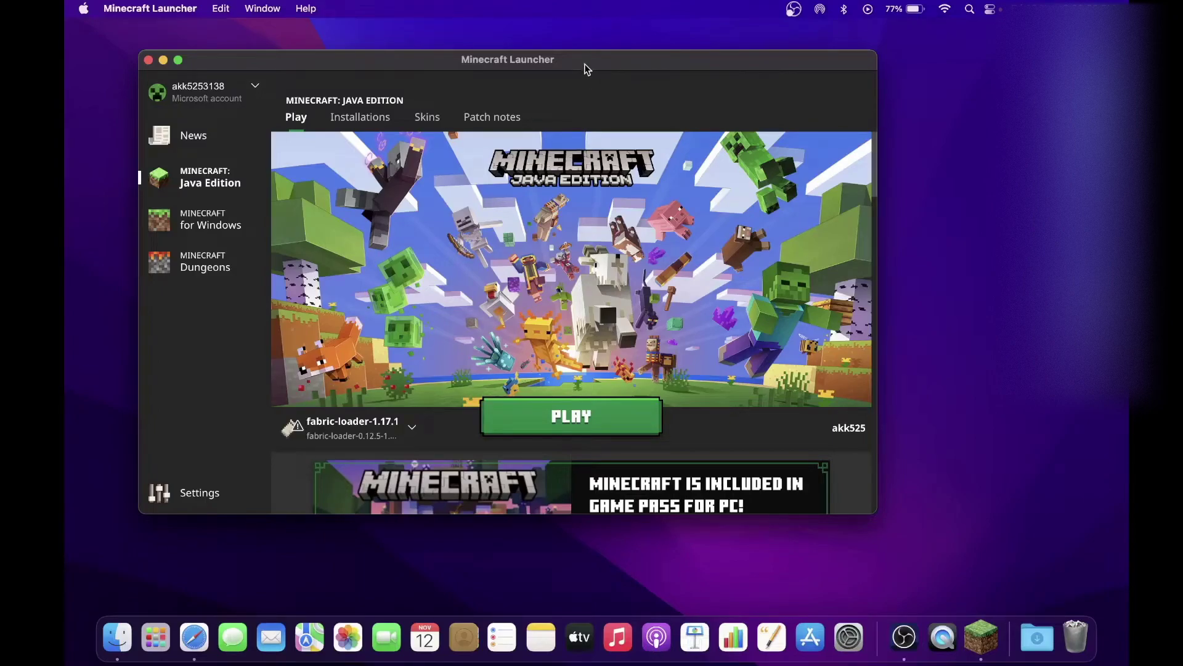
pyautogui.moveTo(582, 64)
pyautogui.mouseDown()
pyautogui.moveTo(621, 65)
pyautogui.moveTo(605, 63)
pyautogui.mouseUp()
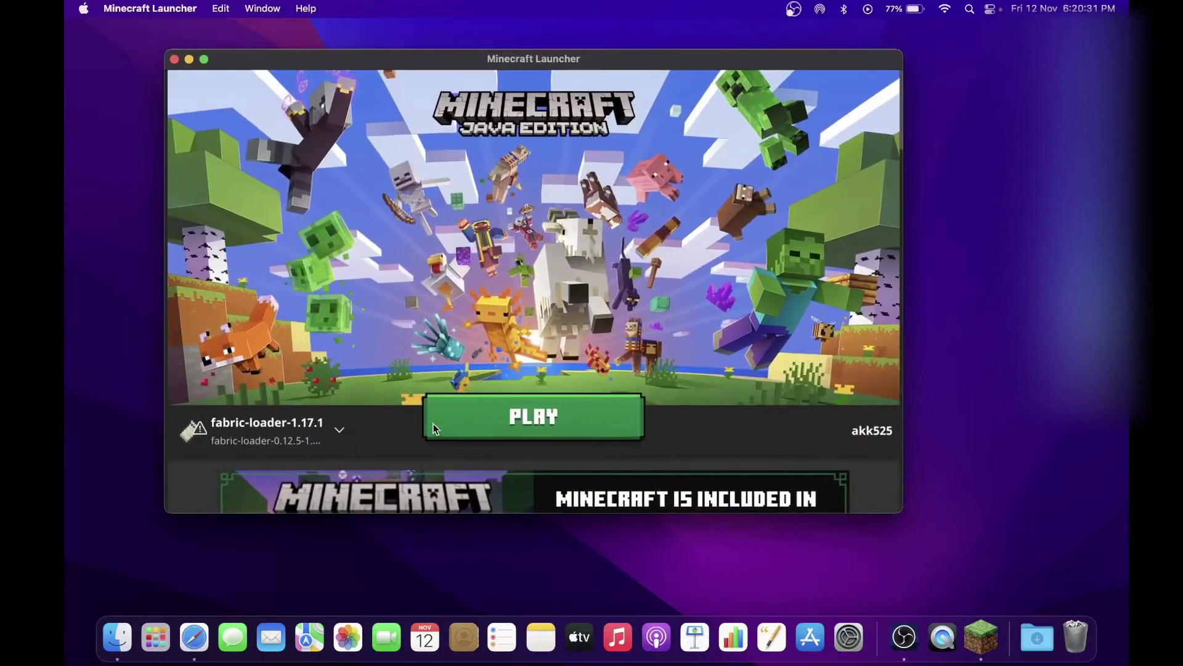
pyautogui.click(283, 436)
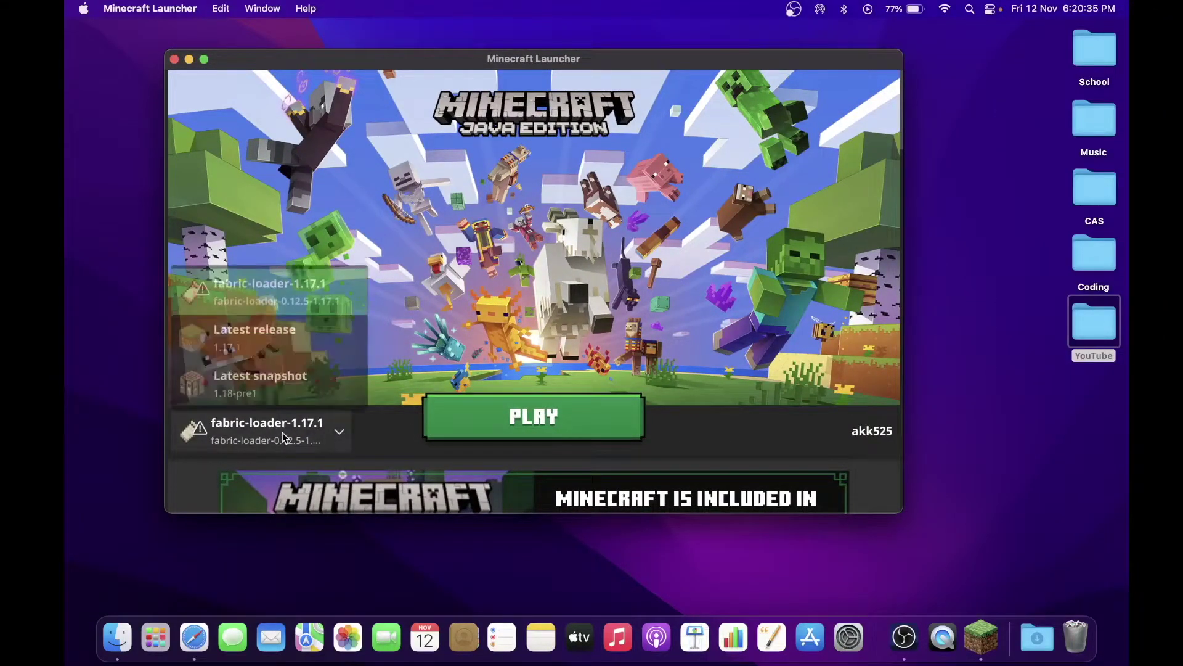
pyautogui.click(256, 287)
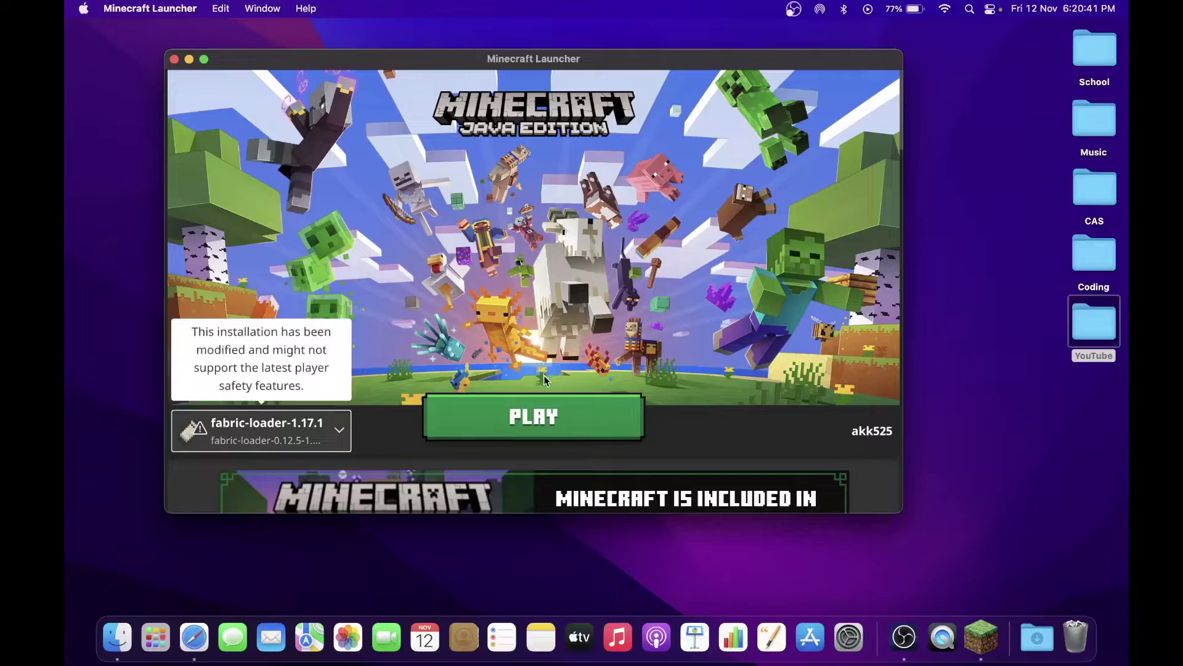
pyautogui.click(540, 419)
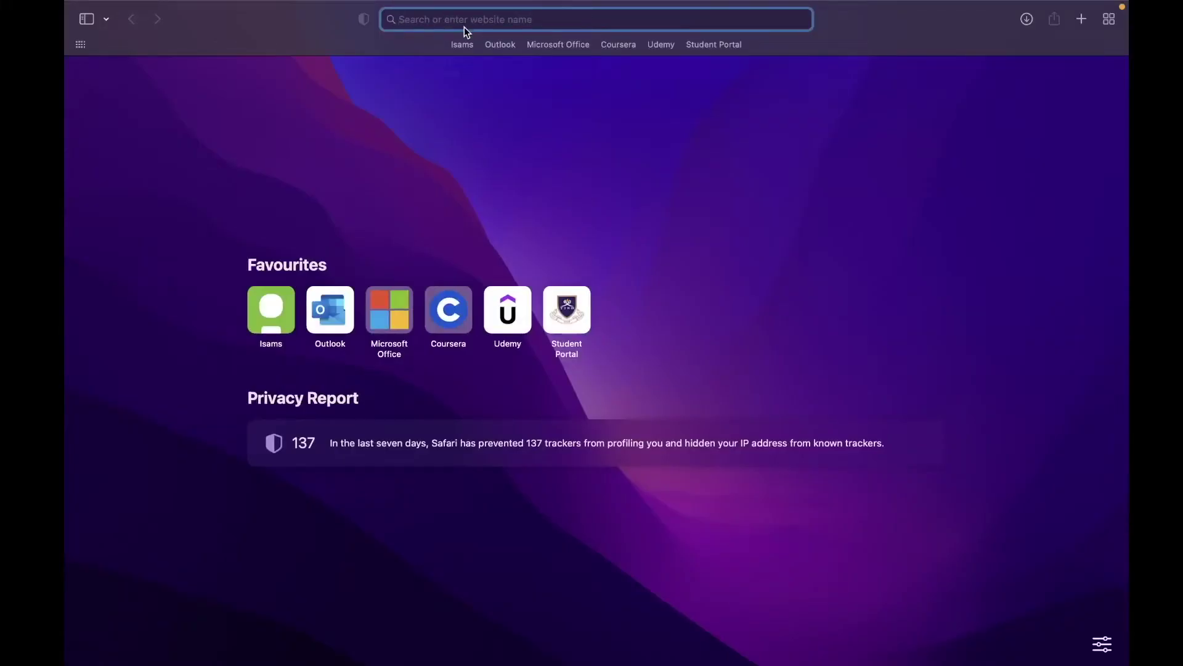
# - Copy the Homebrew install command from the Homebrew website, then hide Safari
pyautogui.write('hom')
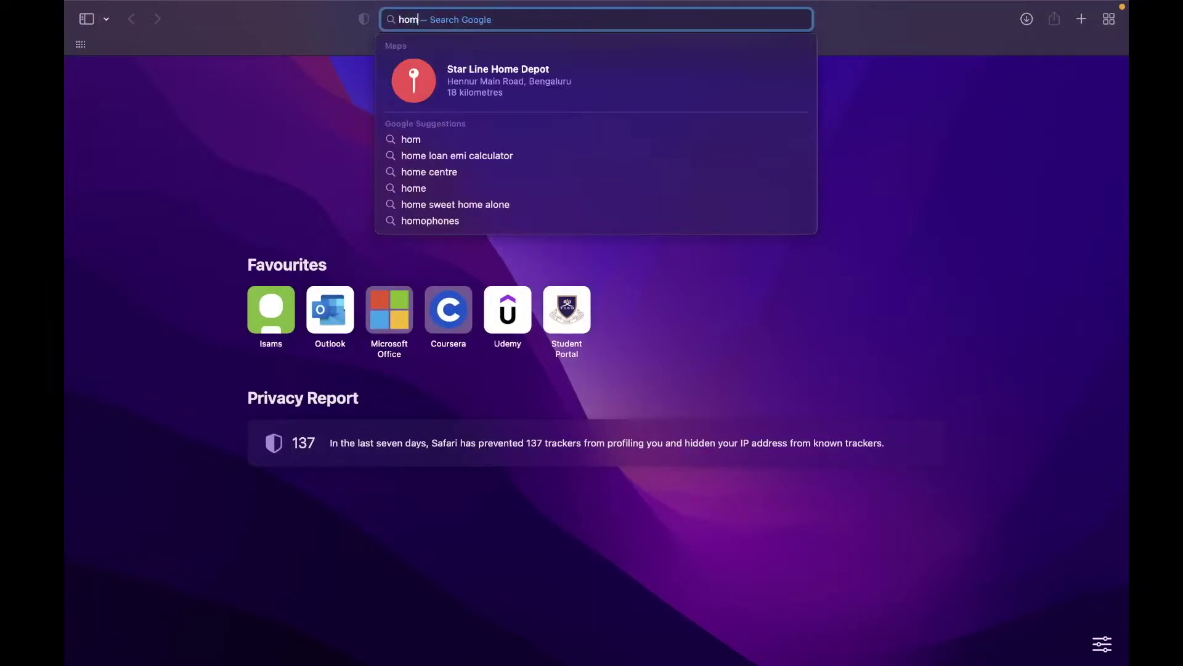
pyautogui.write('ebrew.sh')
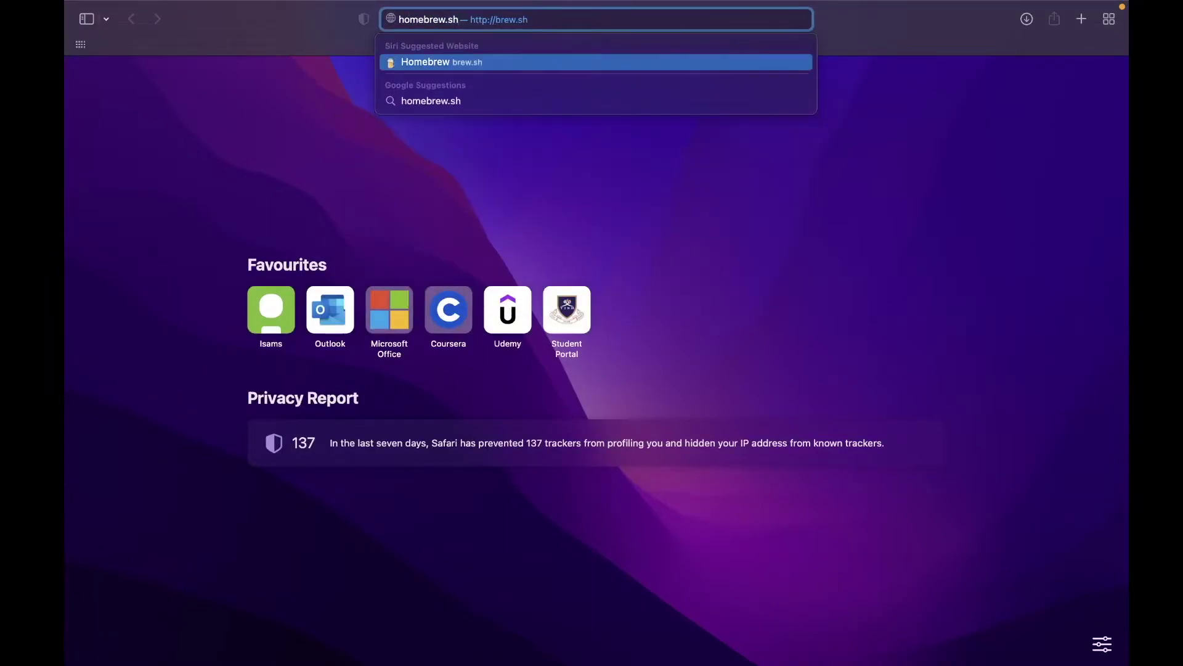
pyautogui.press('Return')
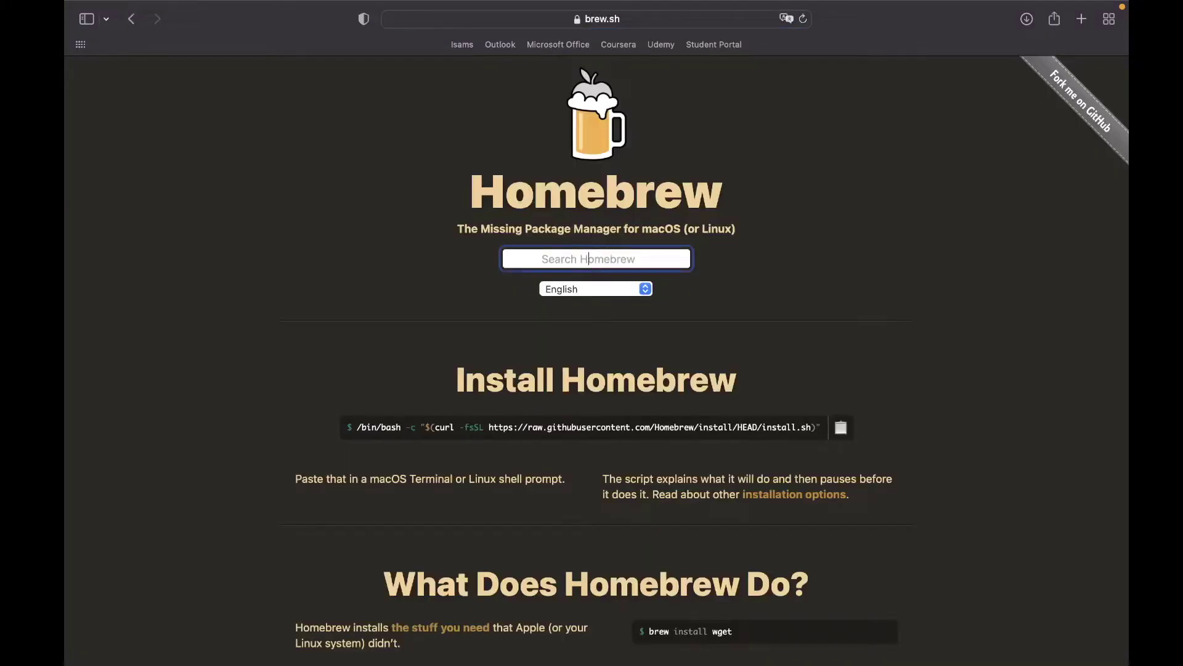
pyautogui.click(742, 314)
pyautogui.scroll(-4, 738, 325)
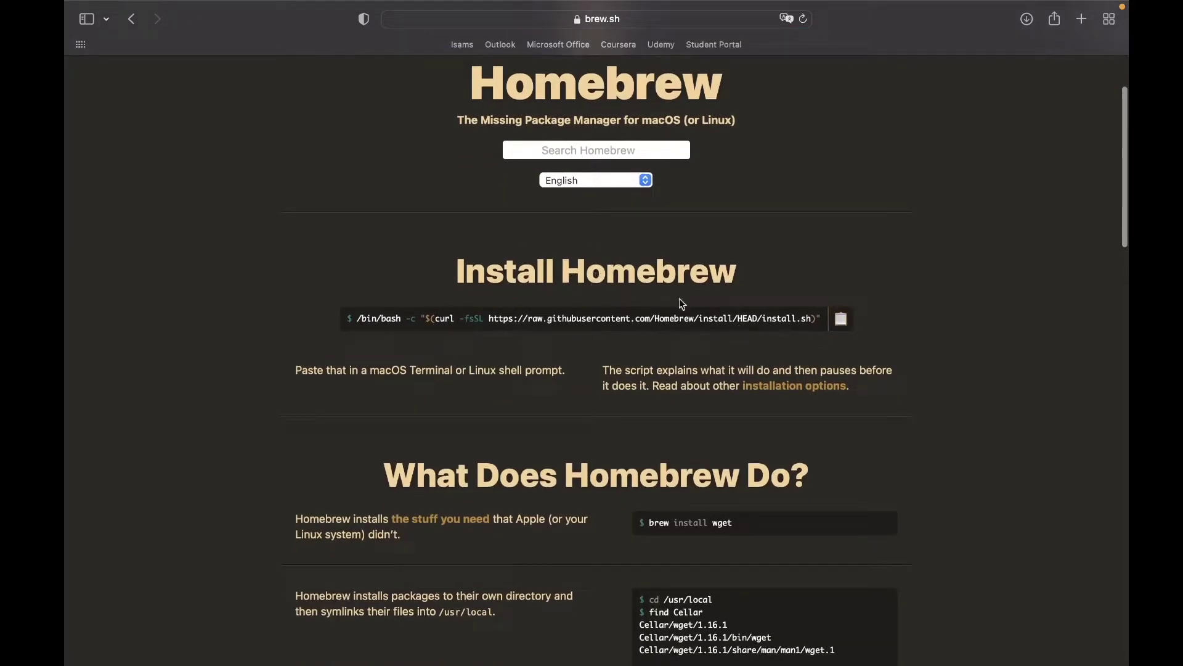
pyautogui.click(840, 321)
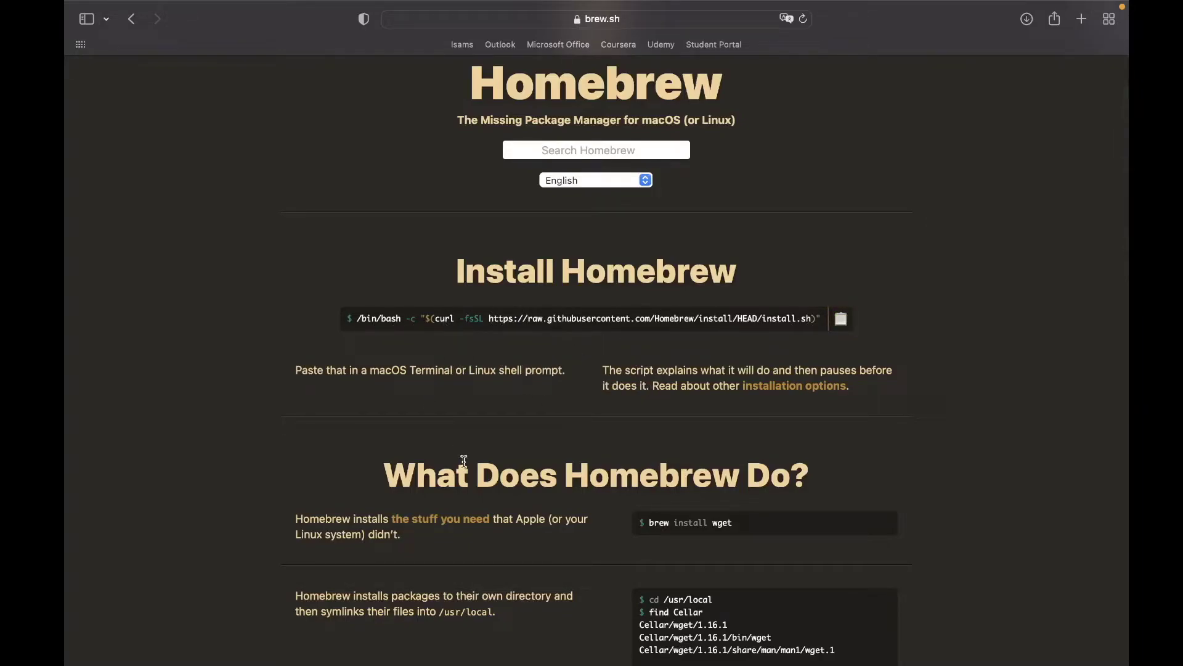
pyautogui.press('super+h')
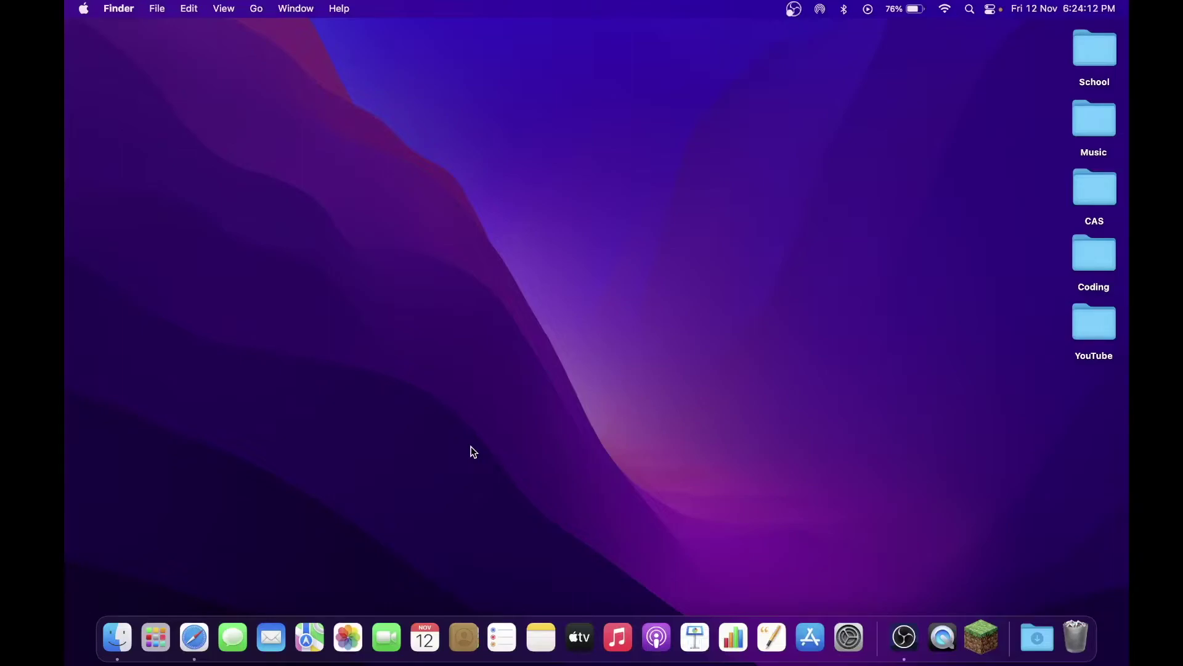
# - Launch Terminal from Launchpad's Other folder and drag its window to the screen centre
pyautogui.press('super+space')
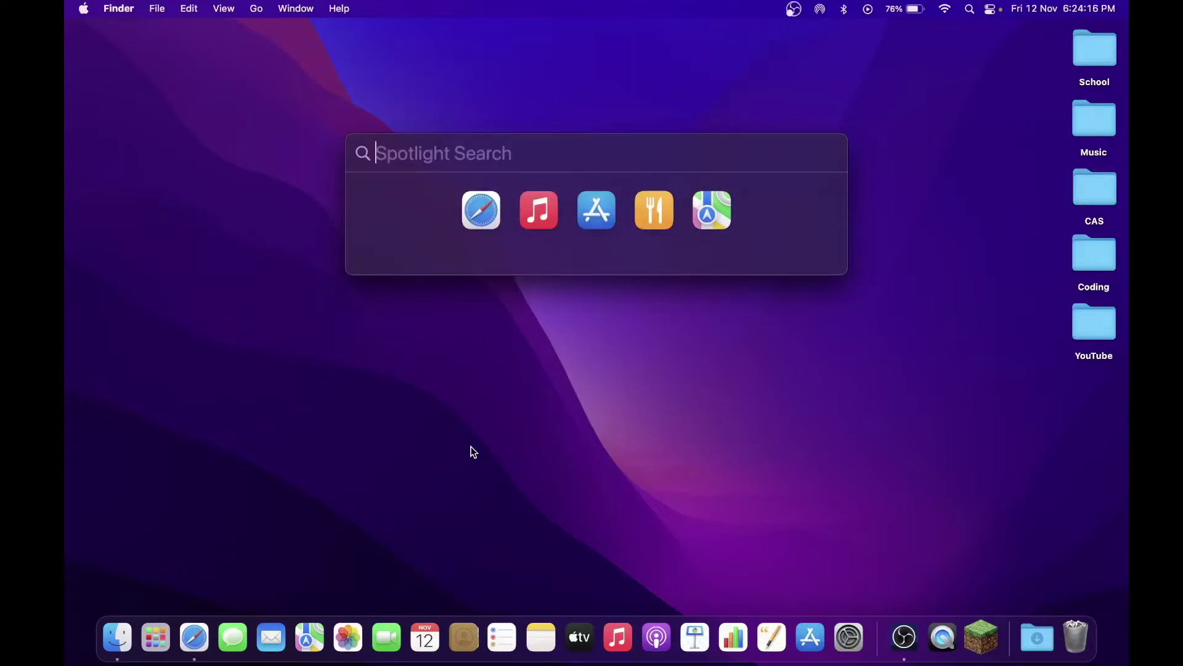
pyautogui.write('termin')
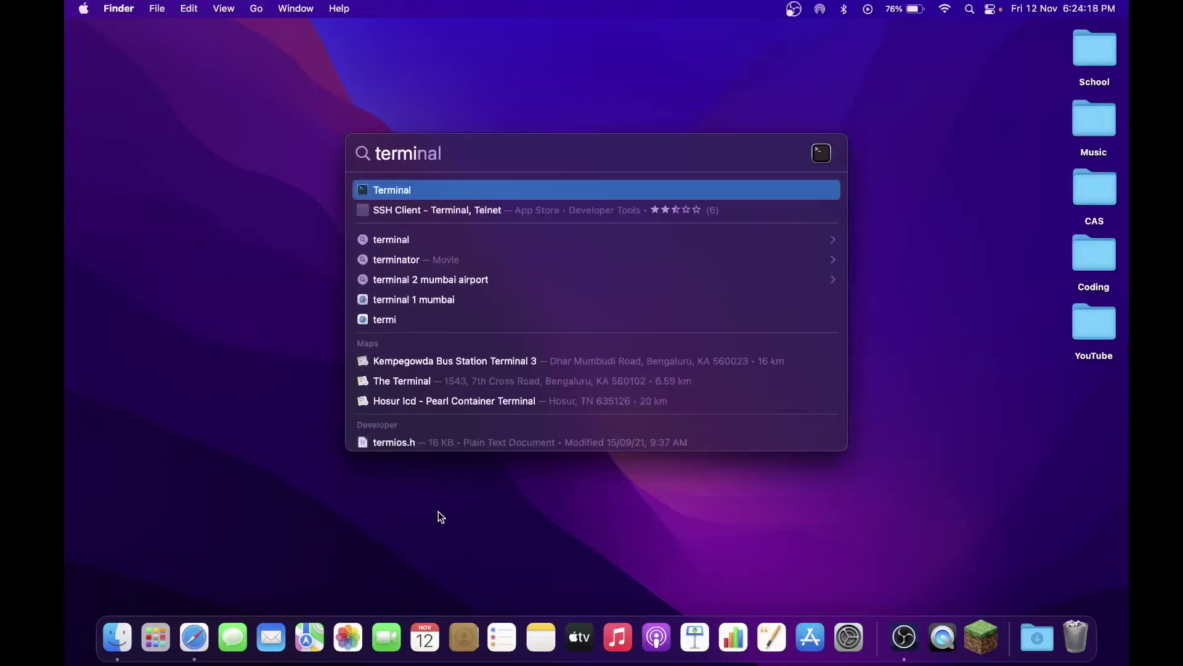
pyautogui.press('Escape')
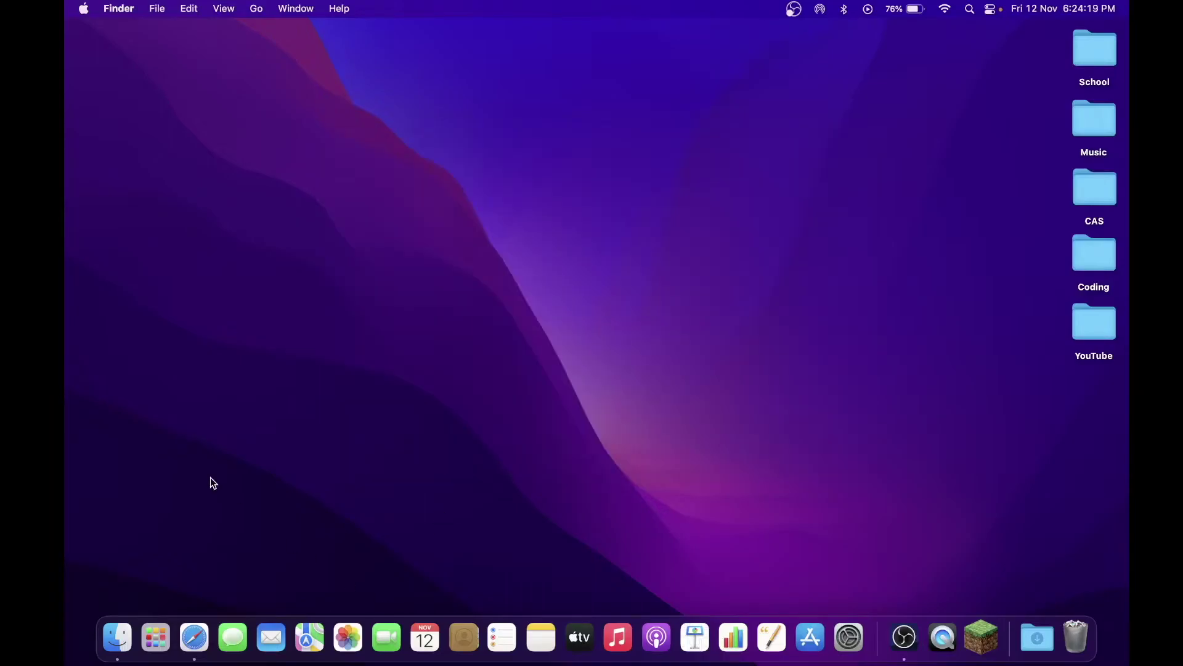
pyautogui.click(156, 638)
pyautogui.moveTo(302, 398); pyautogui.dragTo(727, 386)
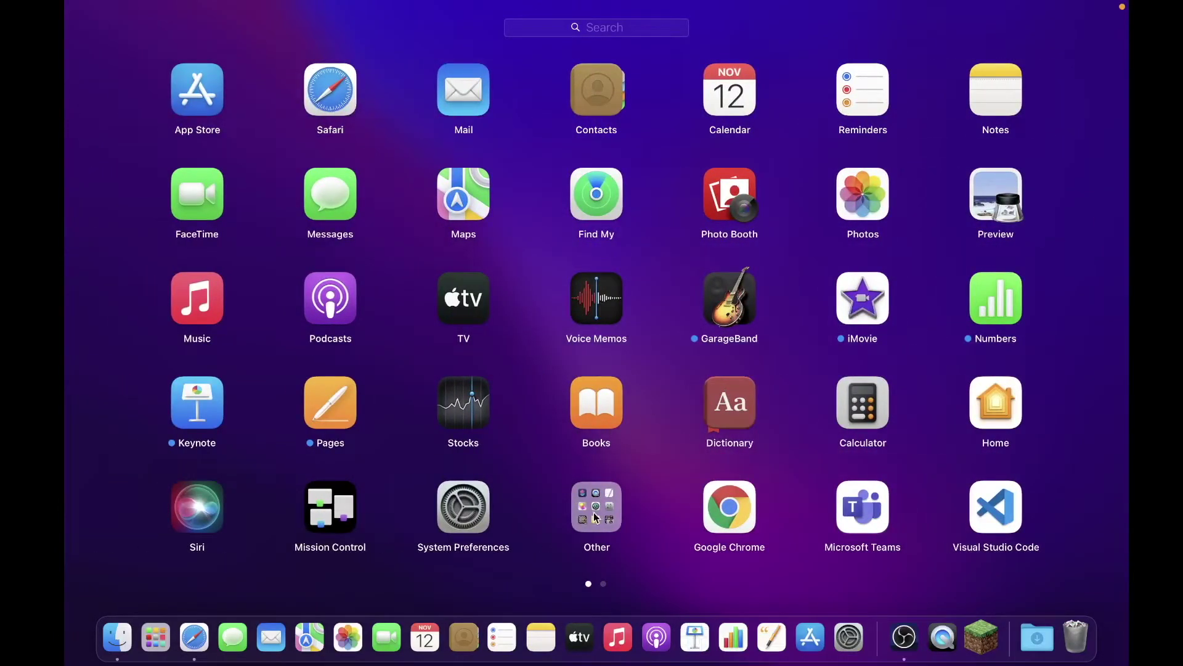
pyautogui.click(596, 518)
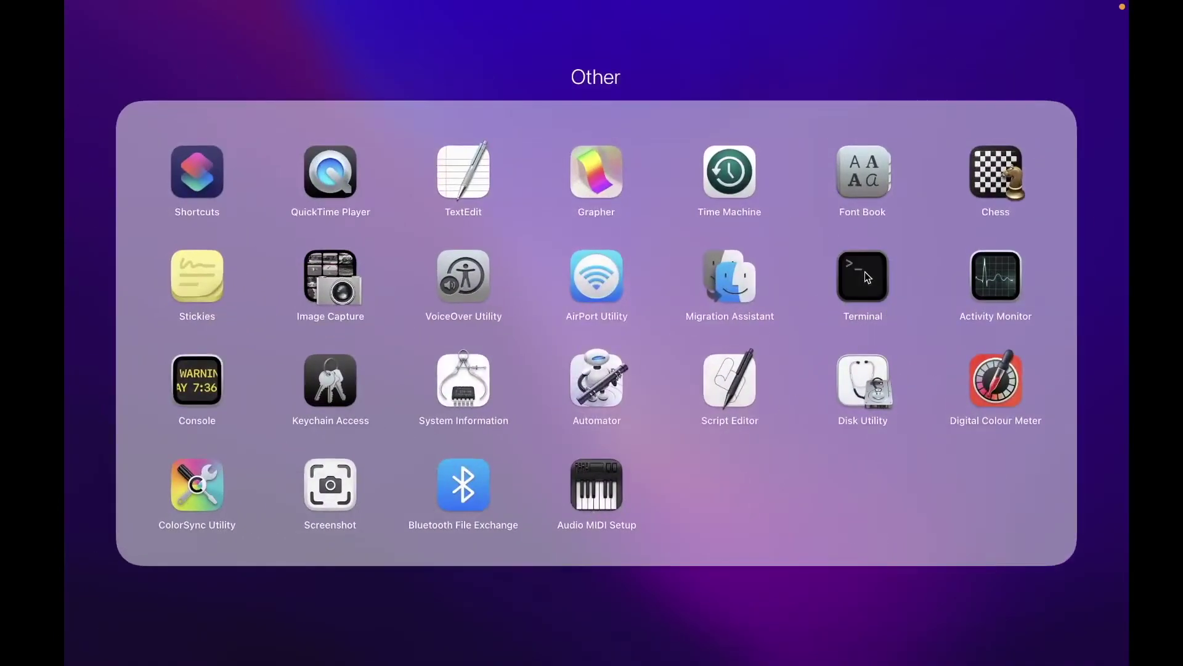
pyautogui.click(865, 277)
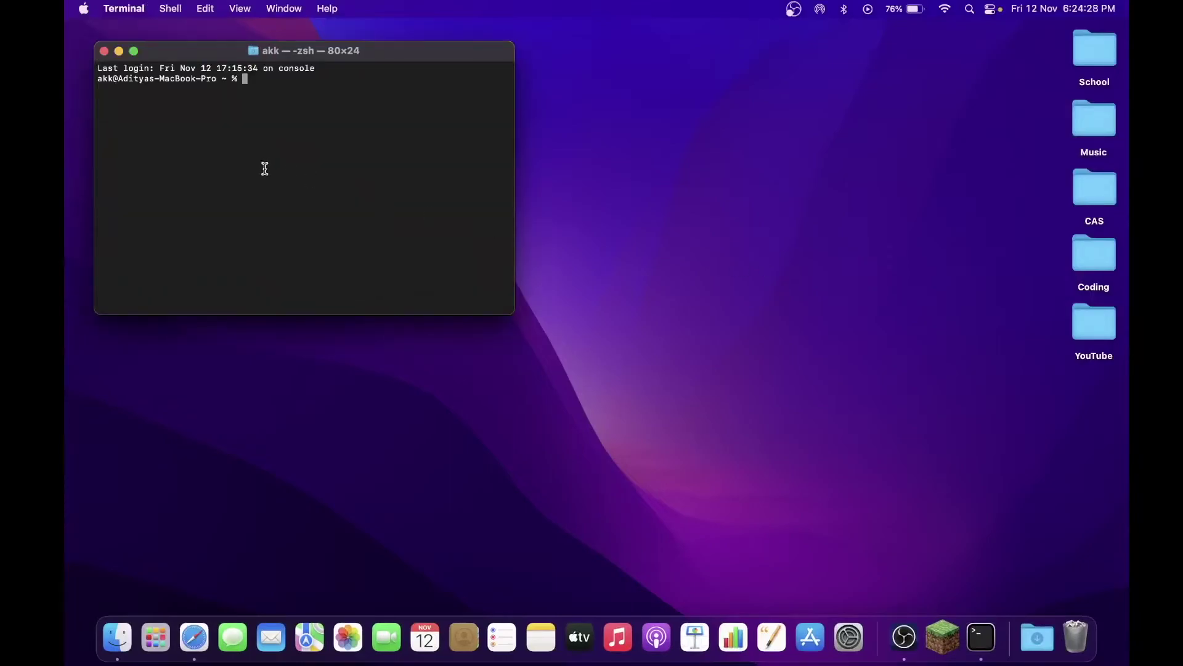
pyautogui.moveTo(320, 56); pyautogui.dragTo(577, 112)
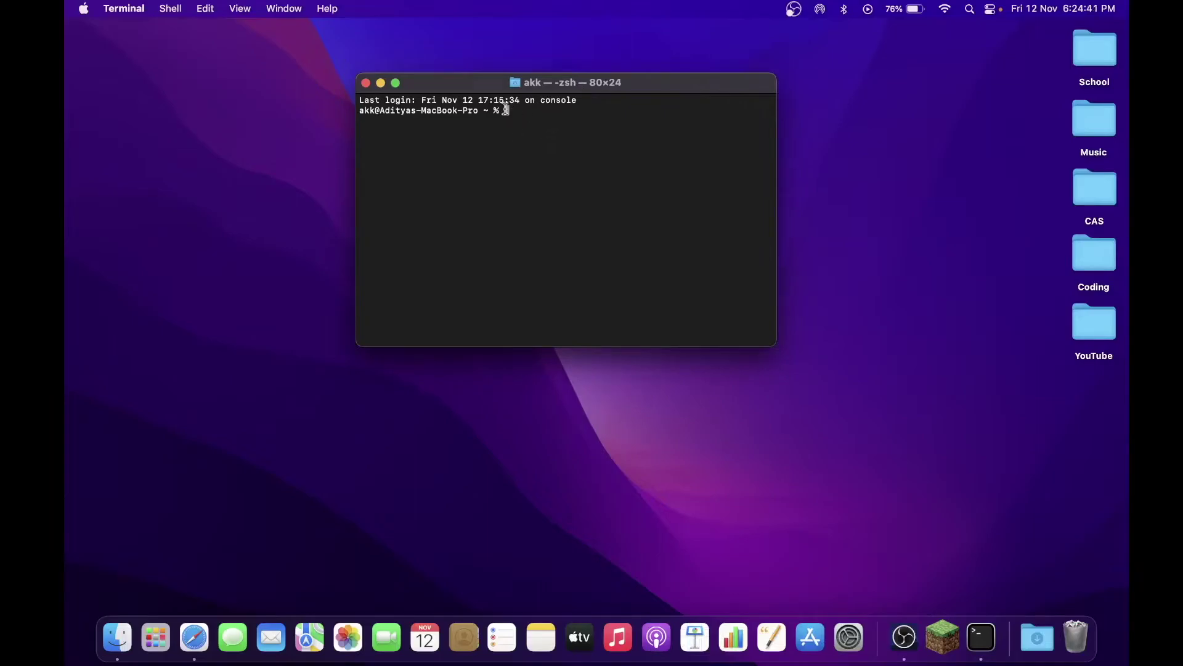
pyautogui.moveTo(491, 87); pyautogui.dragTo(481, 62)
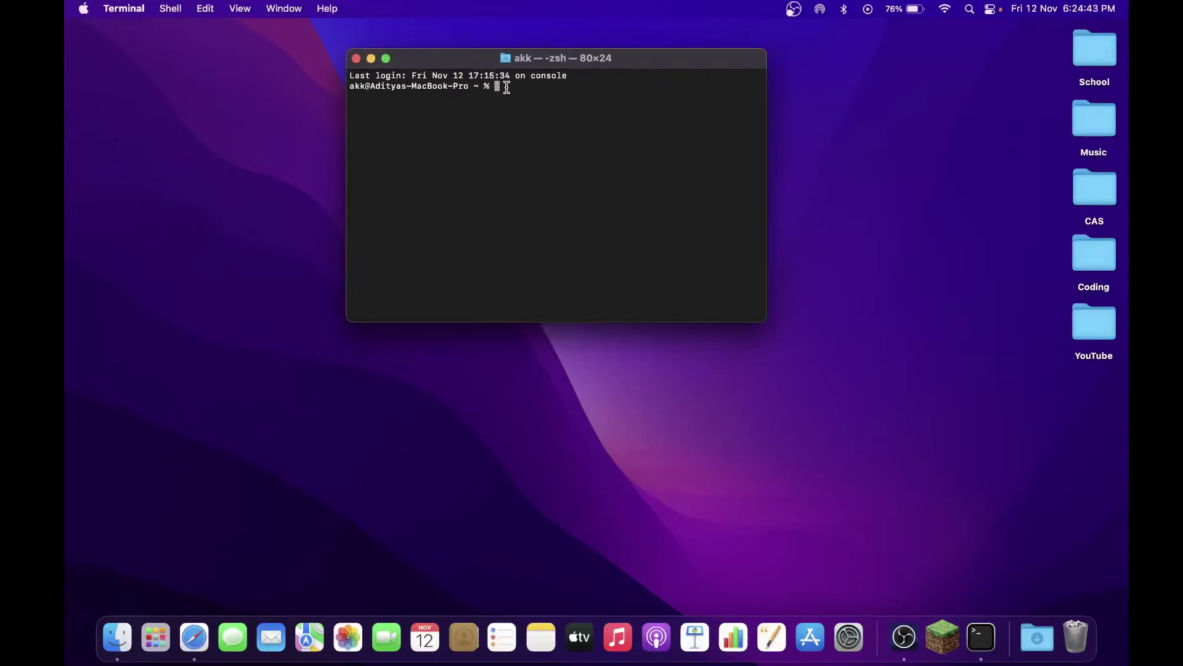
# - Paste and run the Homebrew install command, then submit the account password for sudo
pyautogui.press('super+v')
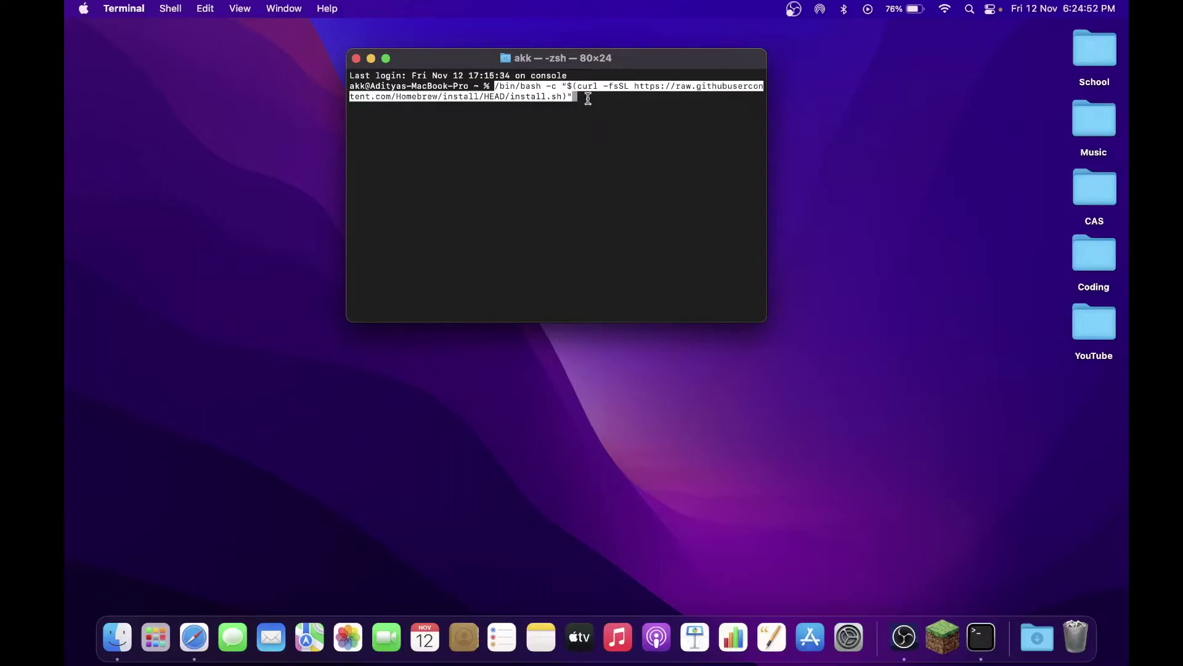
pyautogui.press('Return')
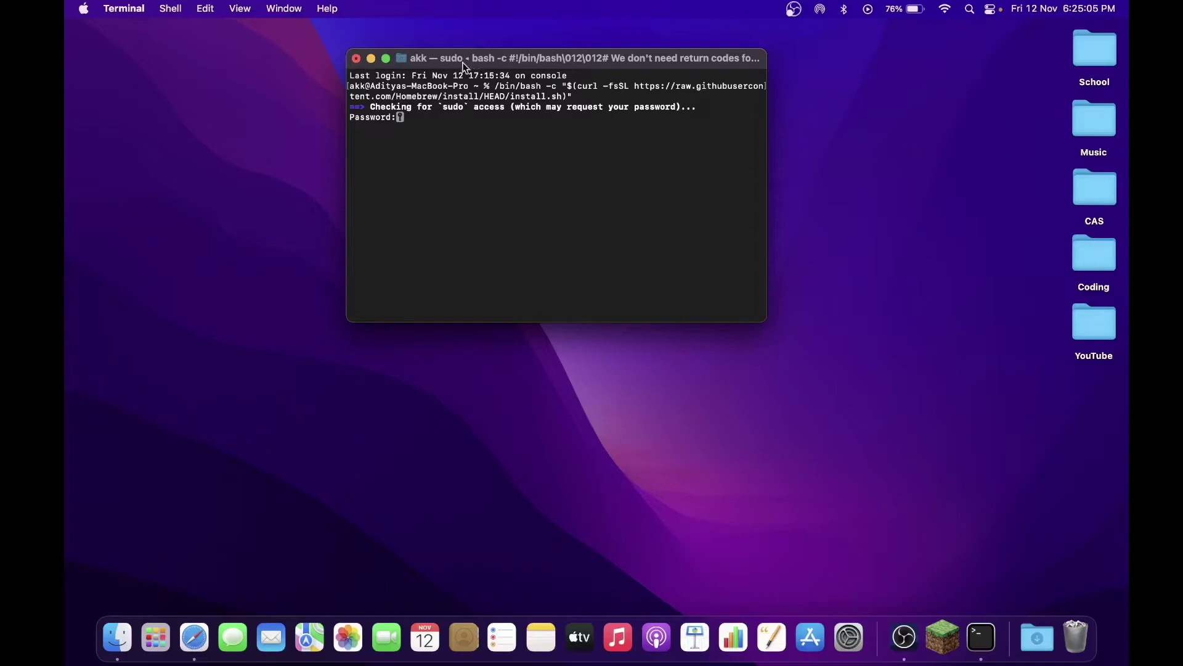
pyautogui.moveTo(470, 62); pyautogui.dragTo(485, 61)
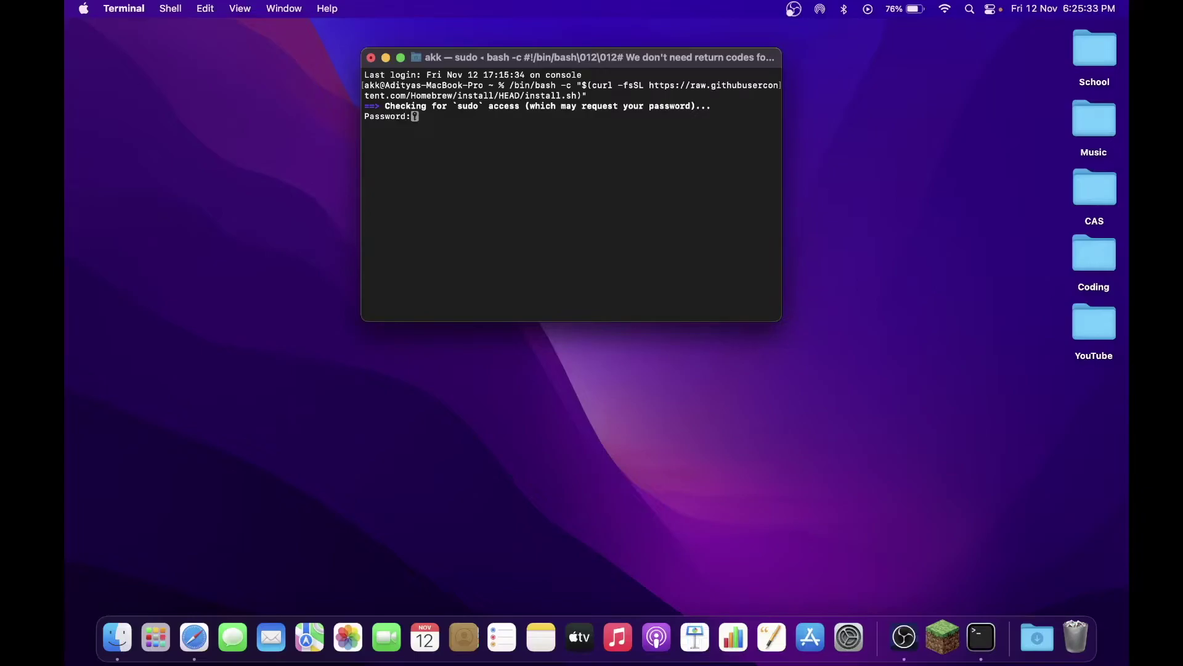
pyautogui.press('Return')
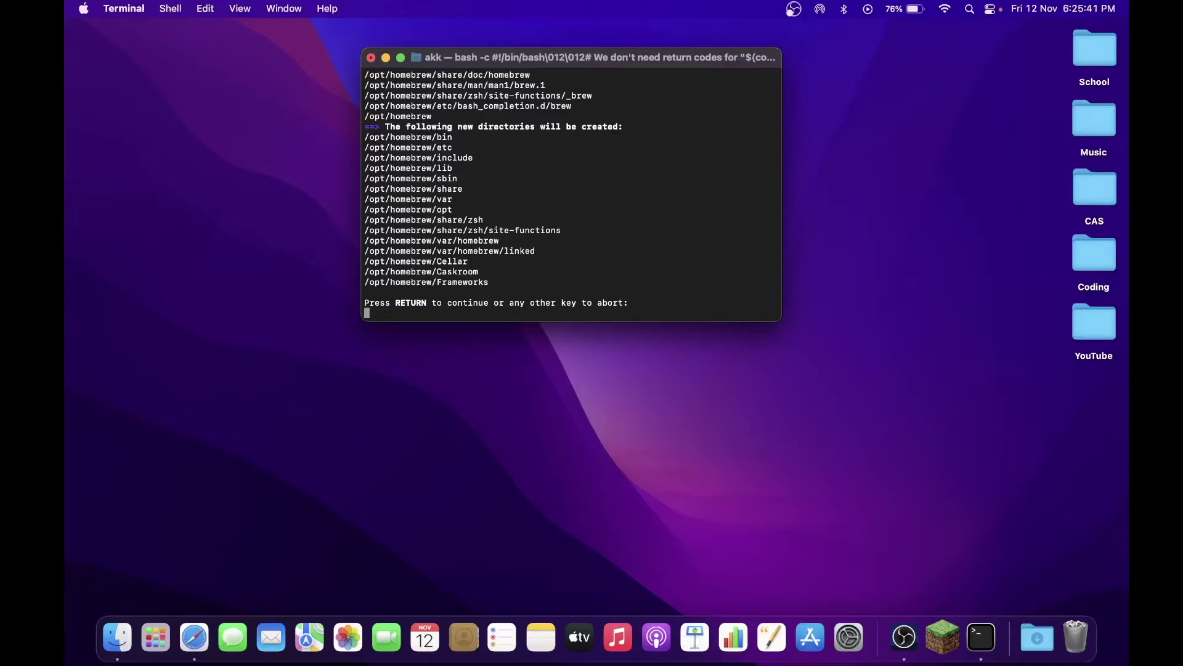
# - Confirm the Homebrew installer's prompt so it completes with 'Installation successful!'
pyautogui.press('Return')
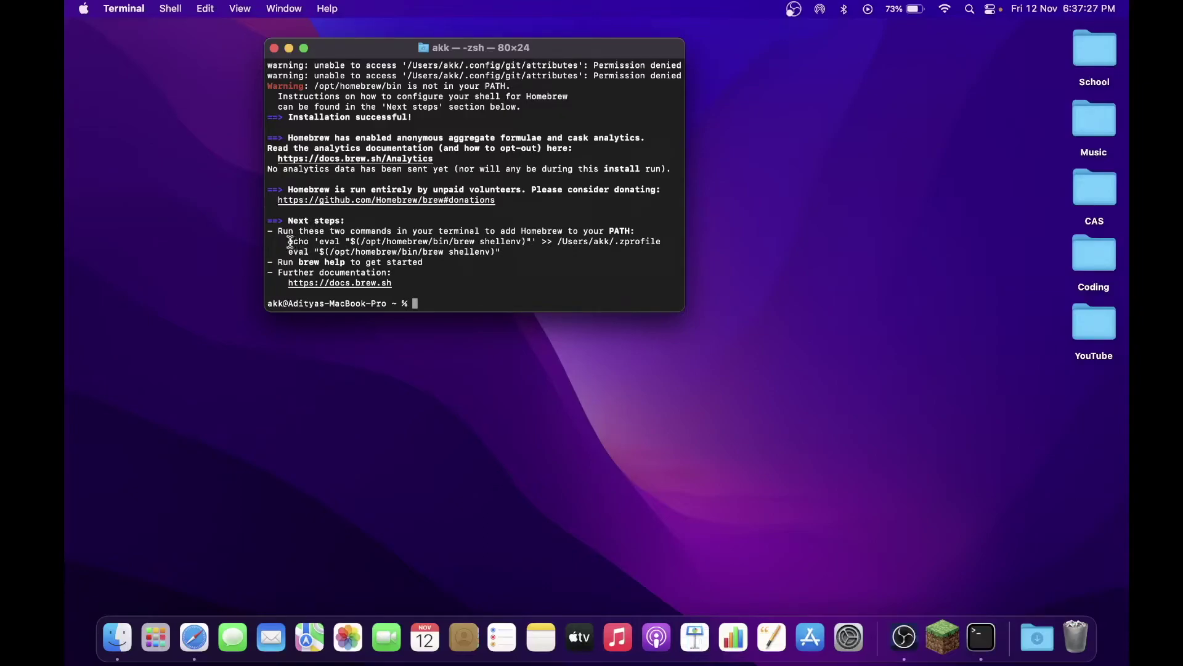
# - Copy and run the Next-steps echo command that adds brew shellenv to .zprofile
pyautogui.moveTo(290, 241); pyautogui.dragTo(661, 241)
pyautogui.press('super+c')
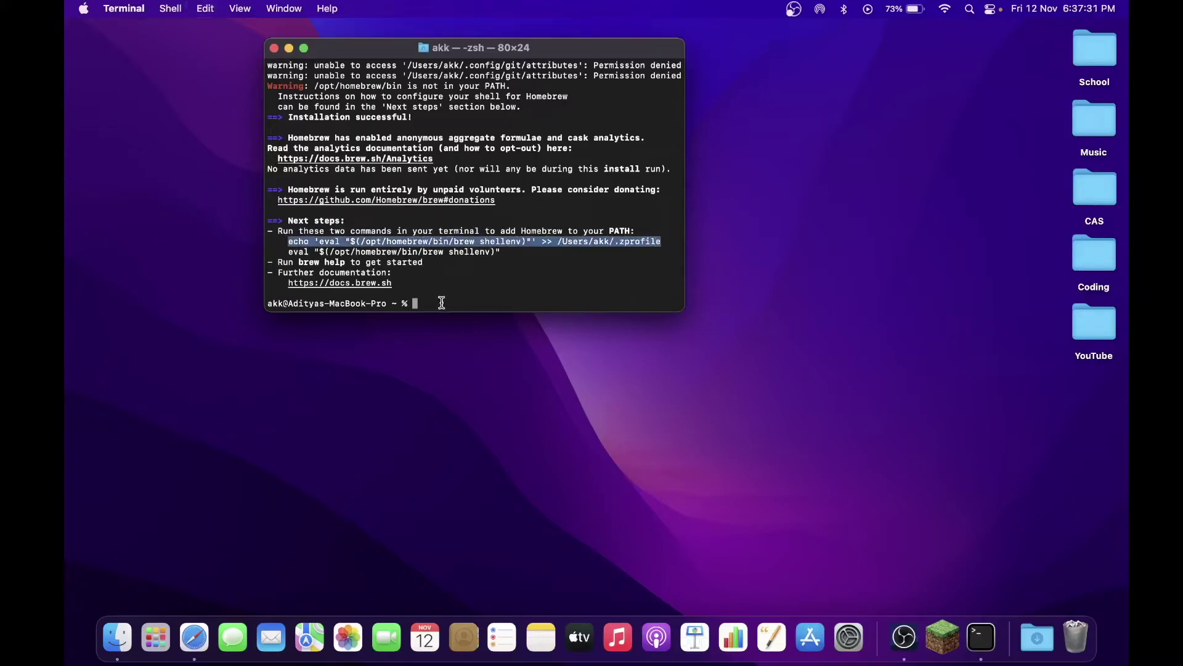
pyautogui.click(433, 303)
pyautogui.press('super+v')
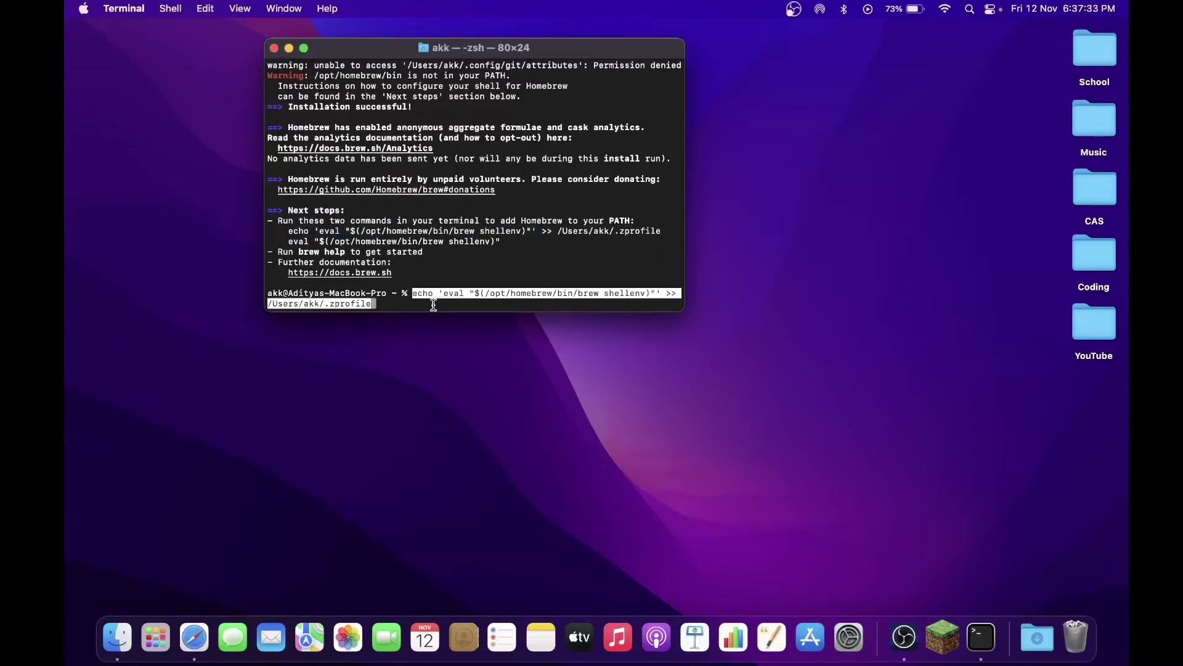
pyautogui.press('Return')
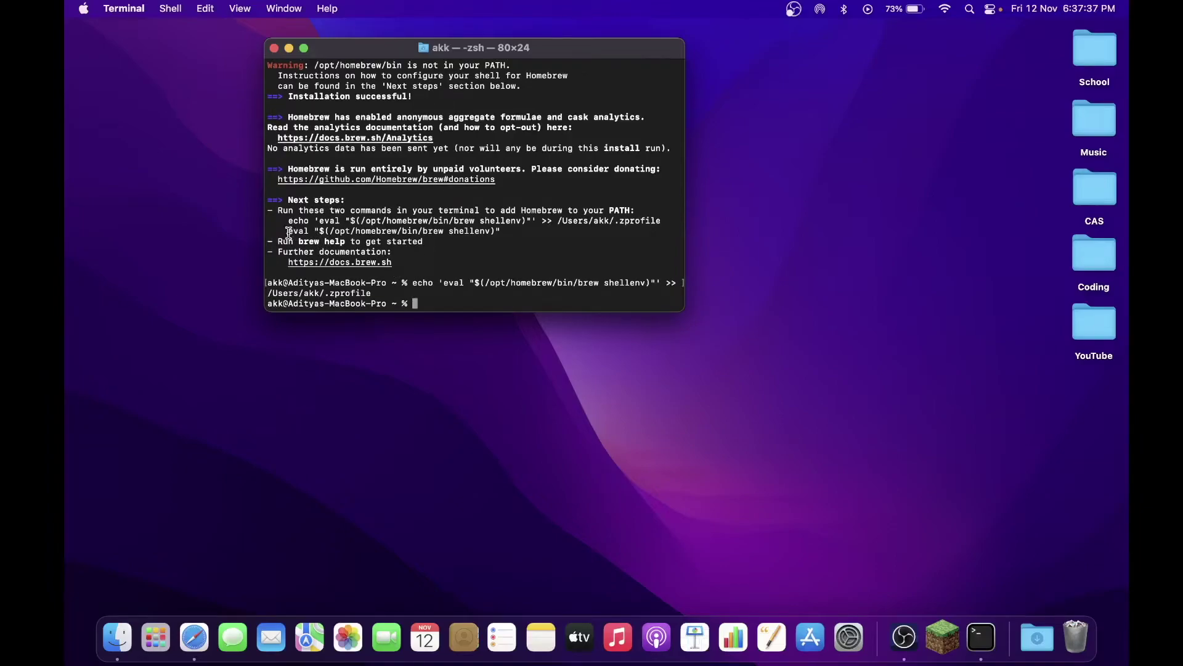
# - Copy and run eval "$(/opt/homebrew/bin/brew shellenv)" in the current shell
pyautogui.moveTo(291, 235); pyautogui.dragTo(505, 235)
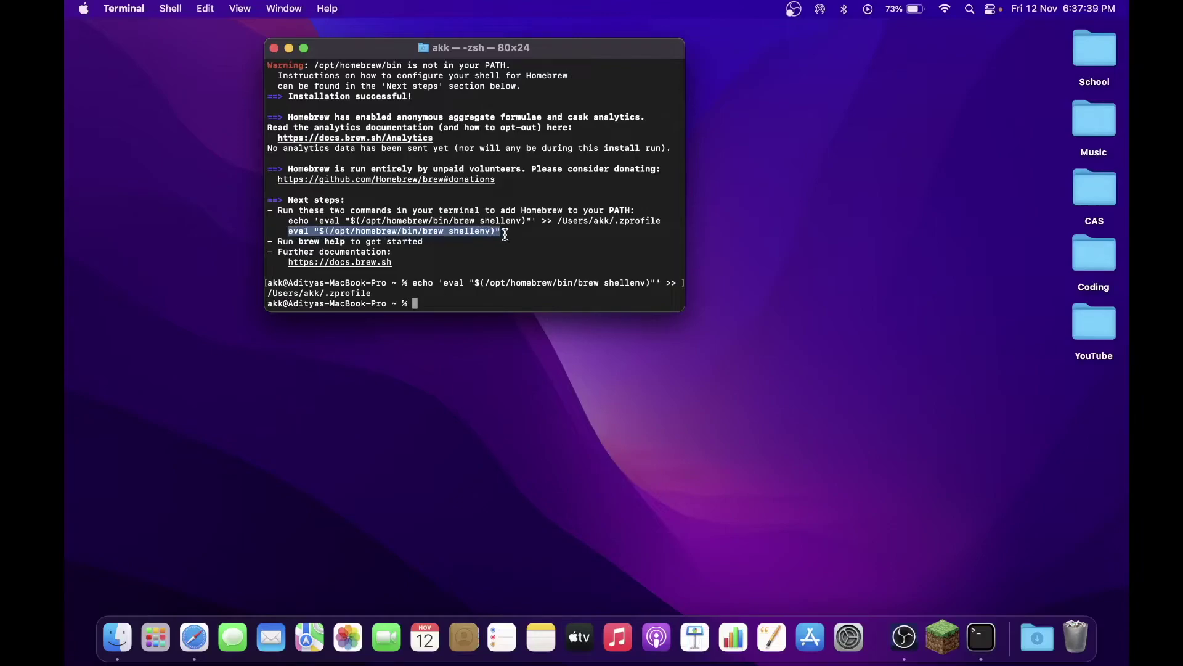
pyautogui.press('super+c')
pyautogui.click(432, 302)
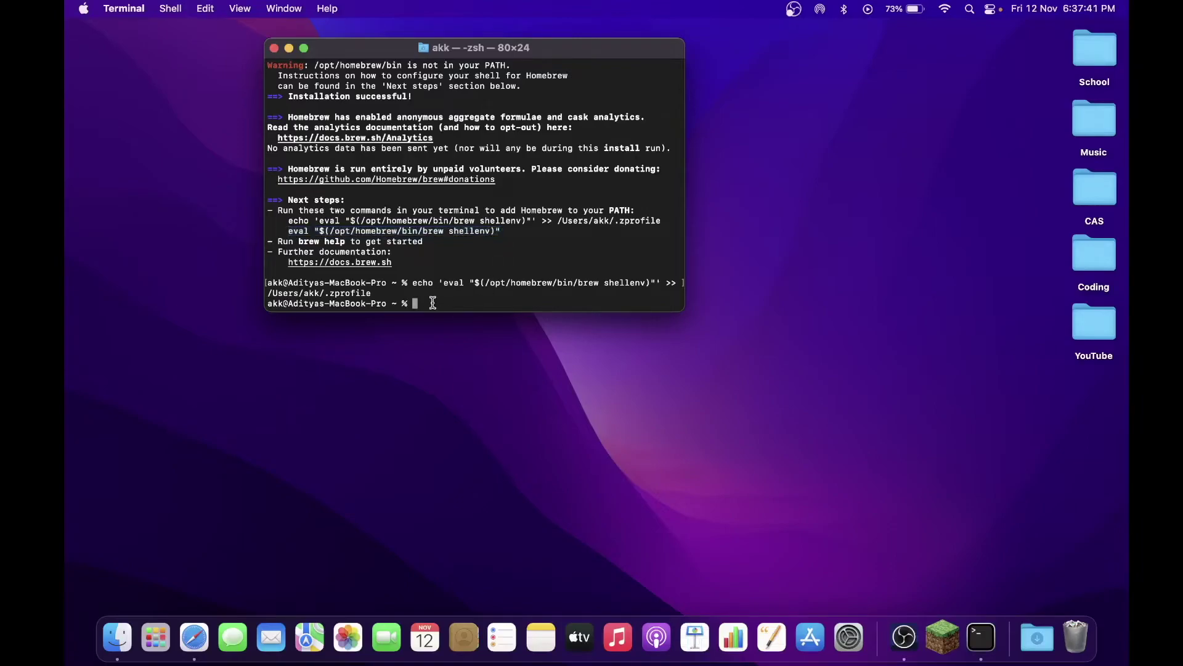
pyautogui.press('super+v')
pyautogui.press('Return')
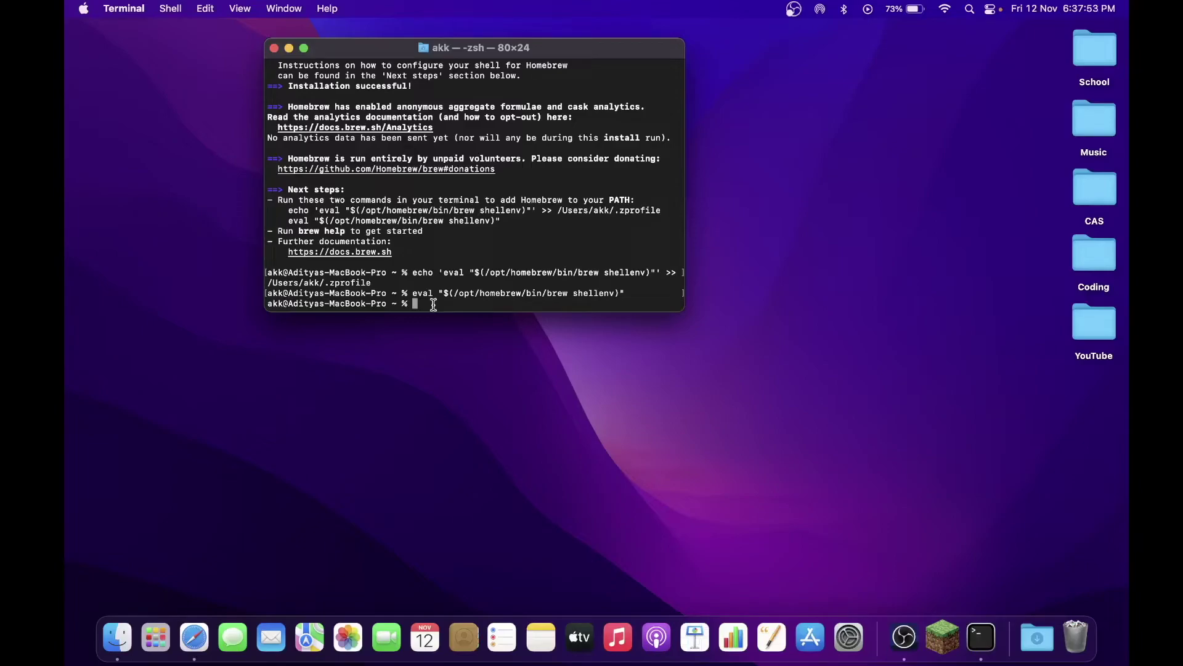
# - Run brew install ffmpeg to install ffmpeg 4.4.1_3 with its dependencies
pyautogui.write('brew install ffmpeg')
pyautogui.press('Return')
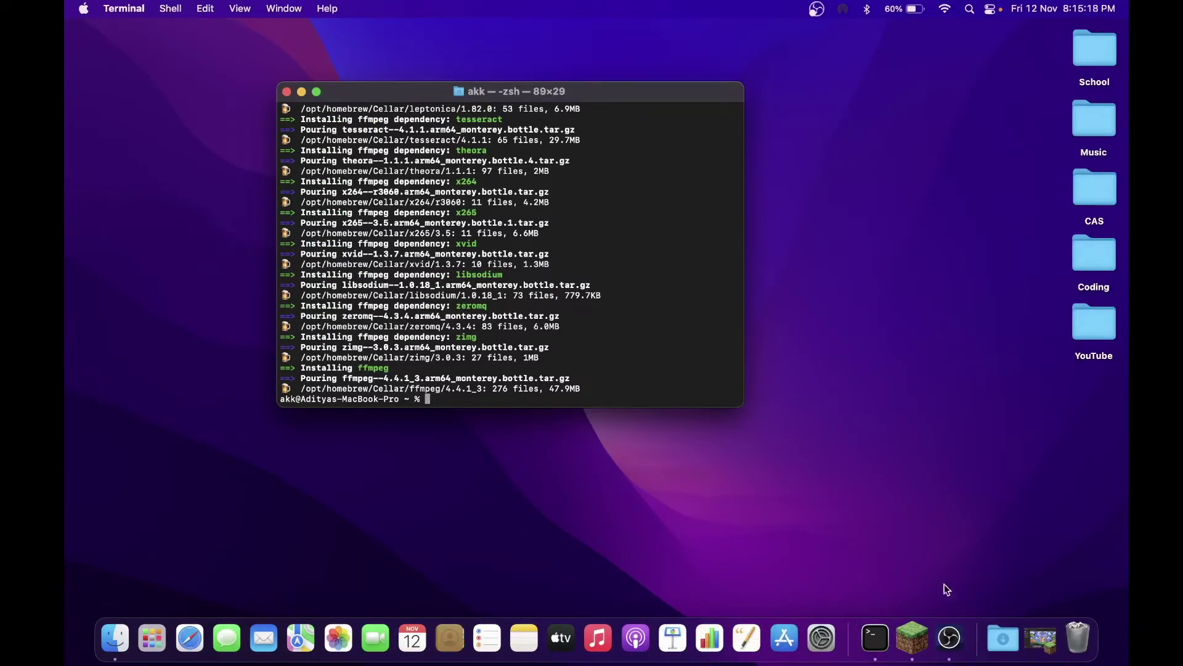
# - Play fabric-loader-1.17.1 from the Minecraft Launcher and start loading a singleplayer world
pyautogui.click(1042, 638)
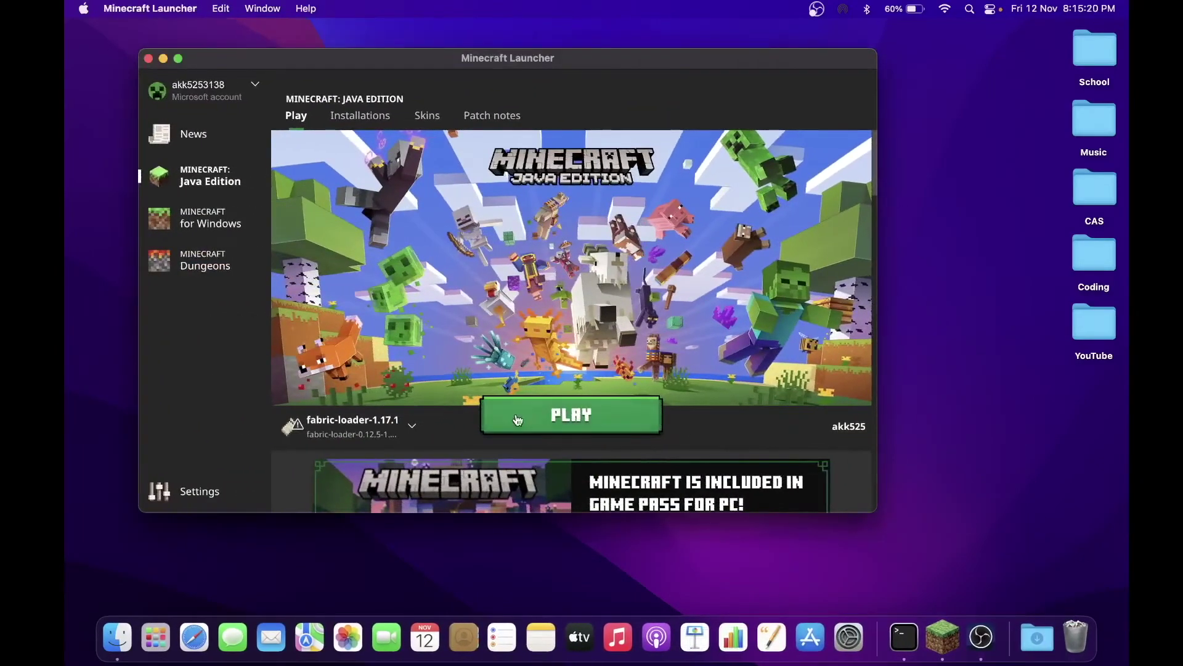
pyautogui.click(558, 418)
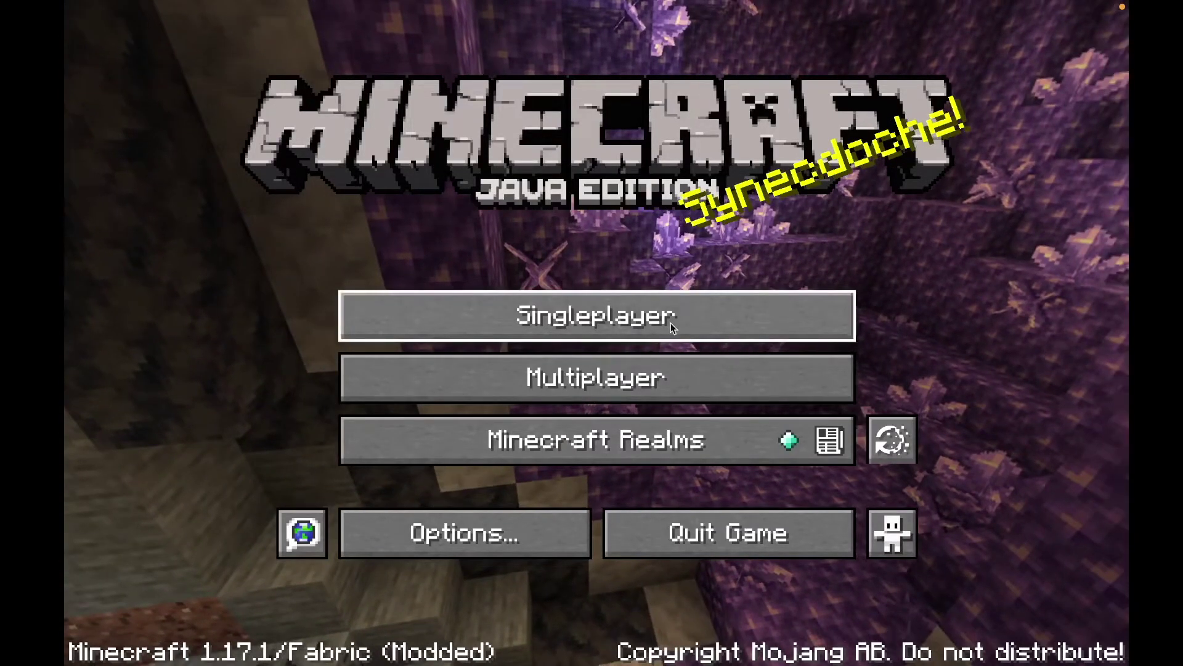
pyautogui.click(671, 323)
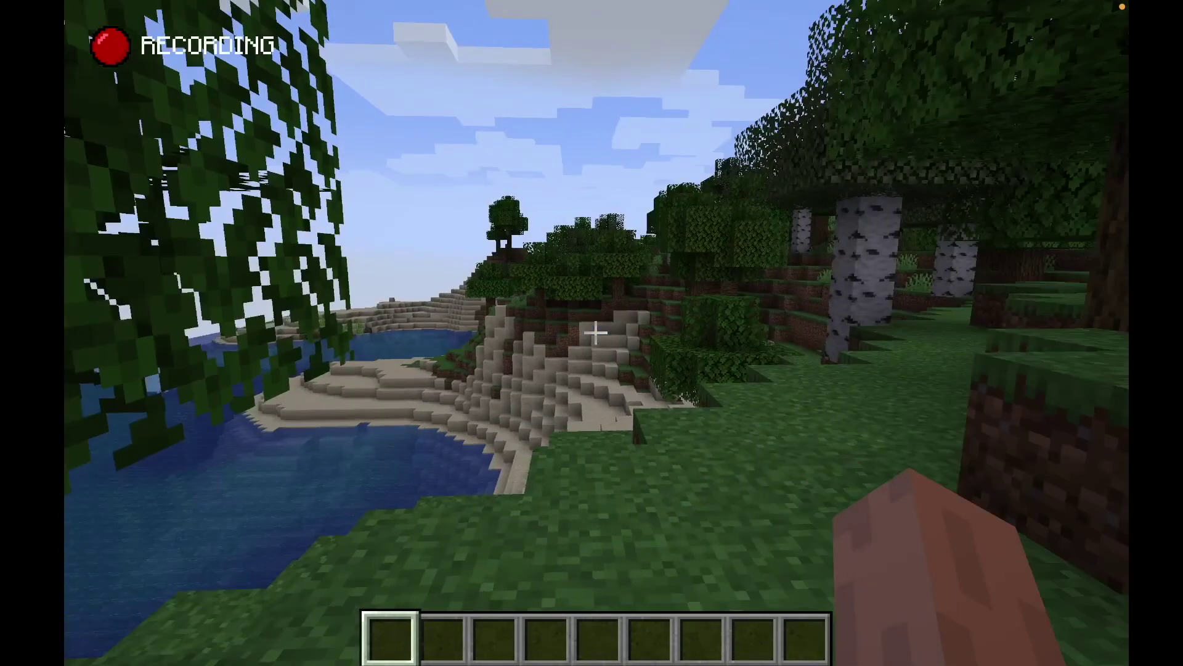
# - Walk past the birch and oak trees while recording, then pause to the Game Menu
pyautogui.press('w')
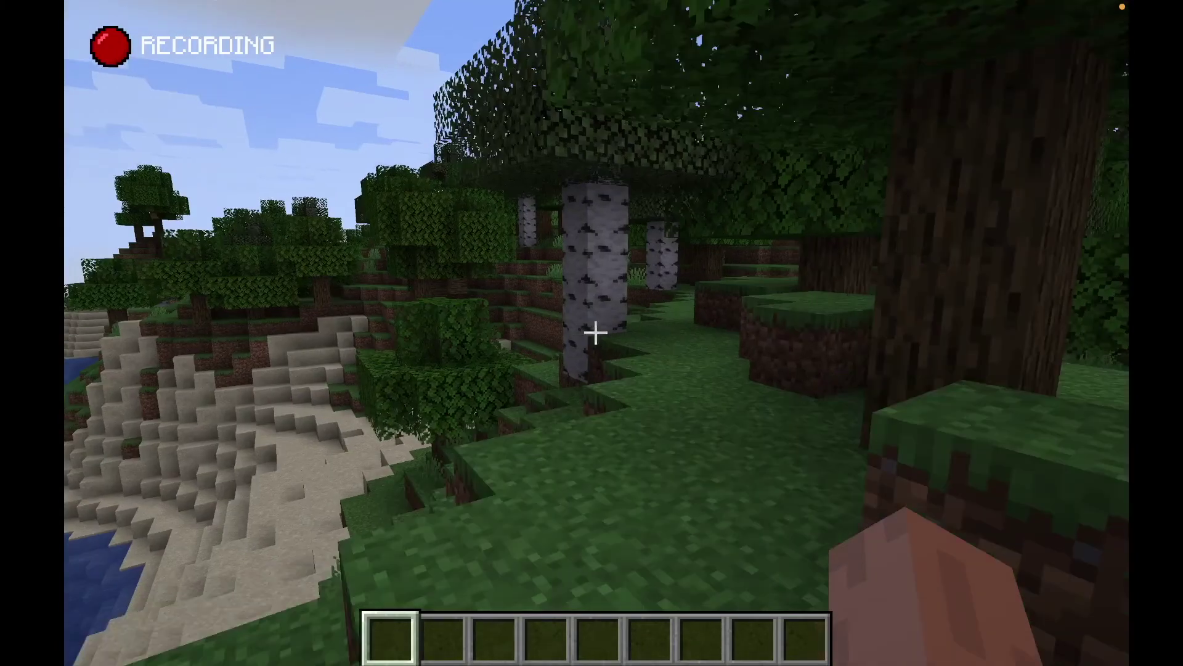
pyautogui.press('w')
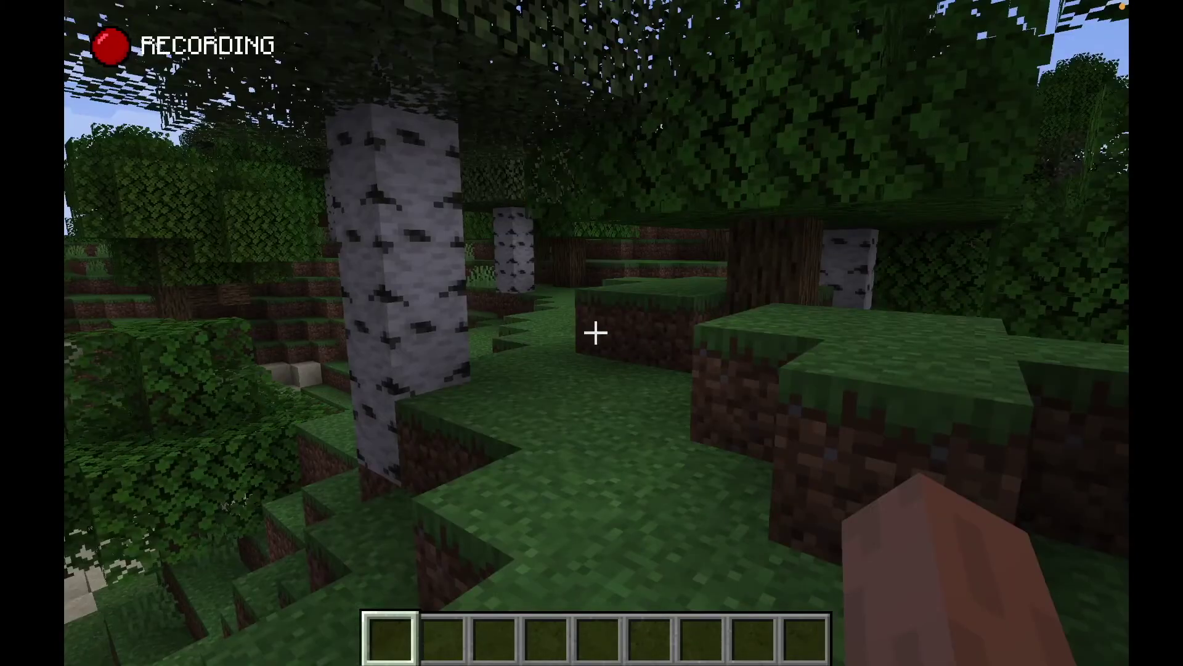
pyautogui.press('w')
pyautogui.press('w')
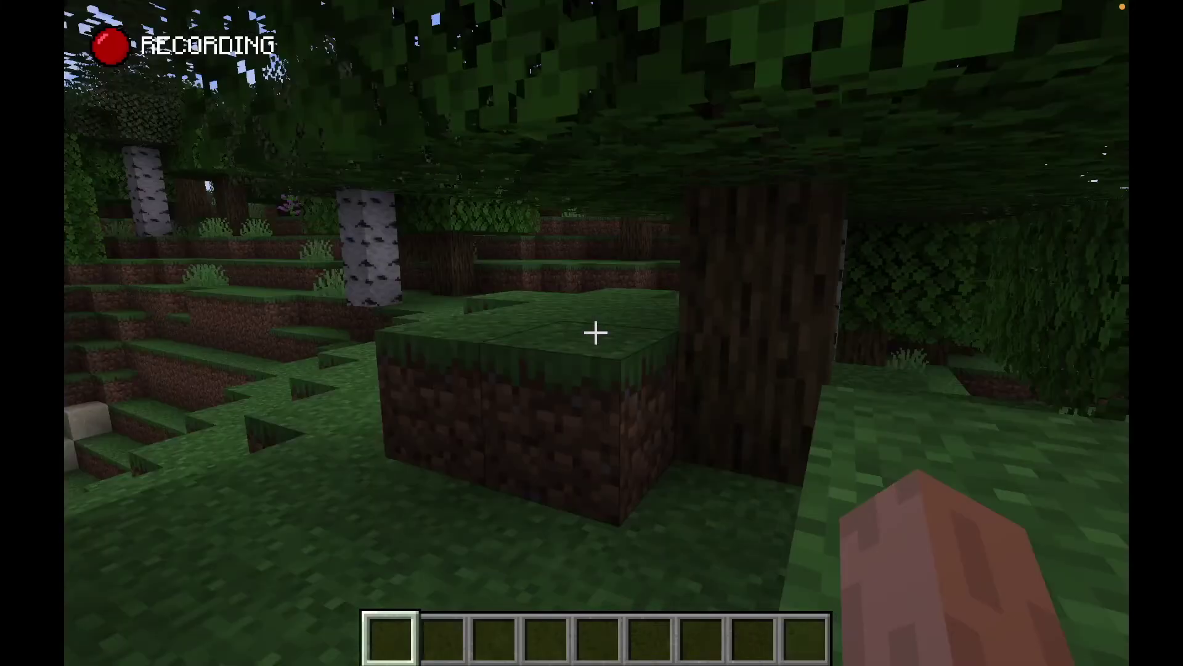
pyautogui.press('w')
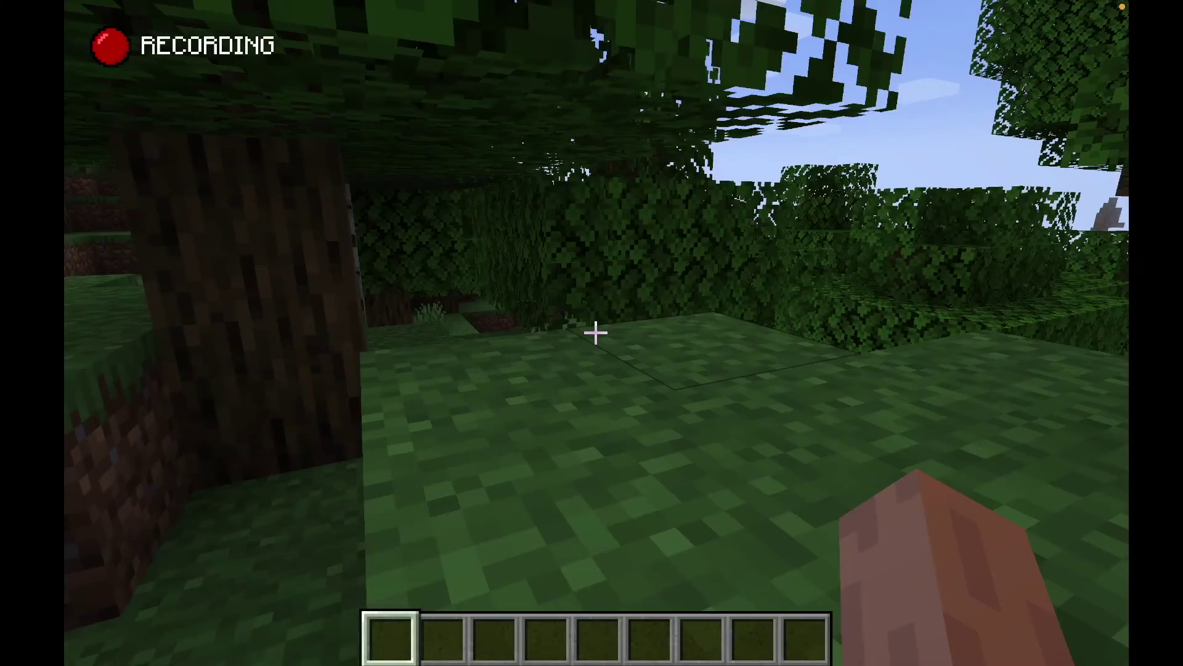
pyautogui.press('w')
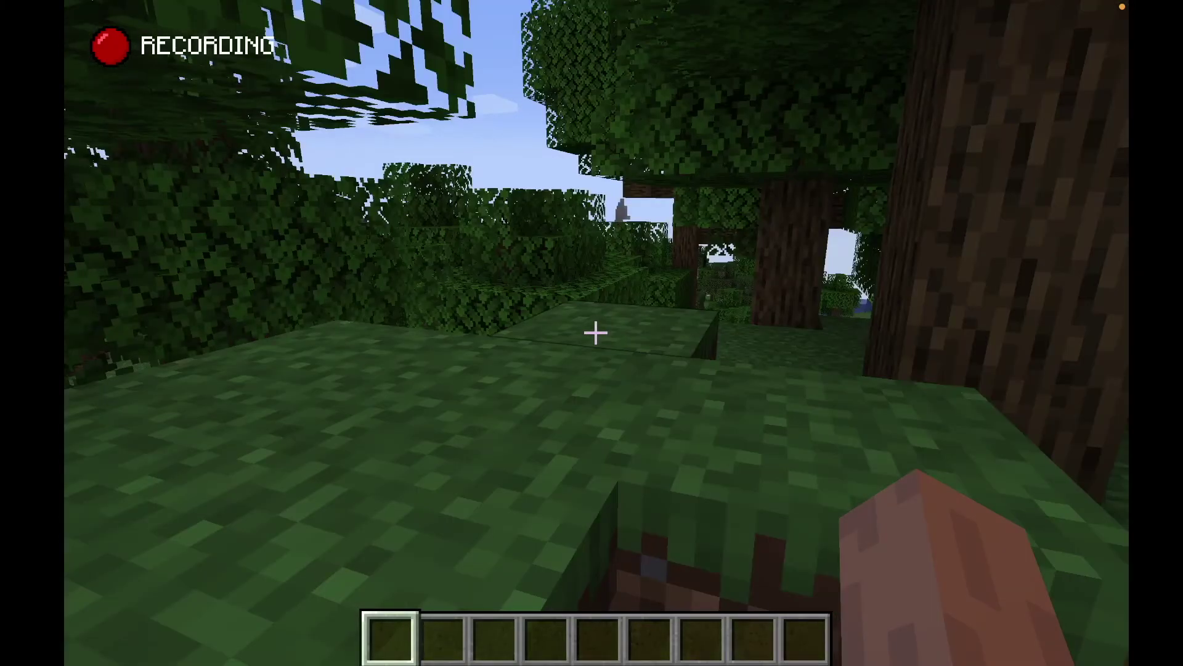
pyautogui.press('w')
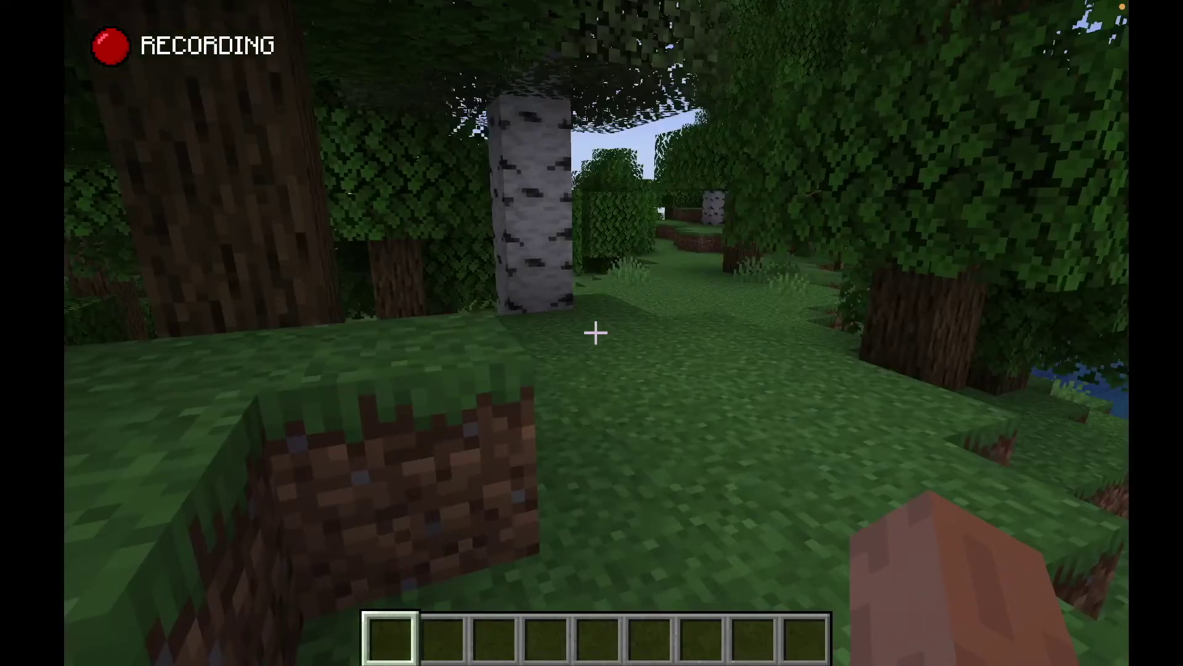
pyautogui.press('w')
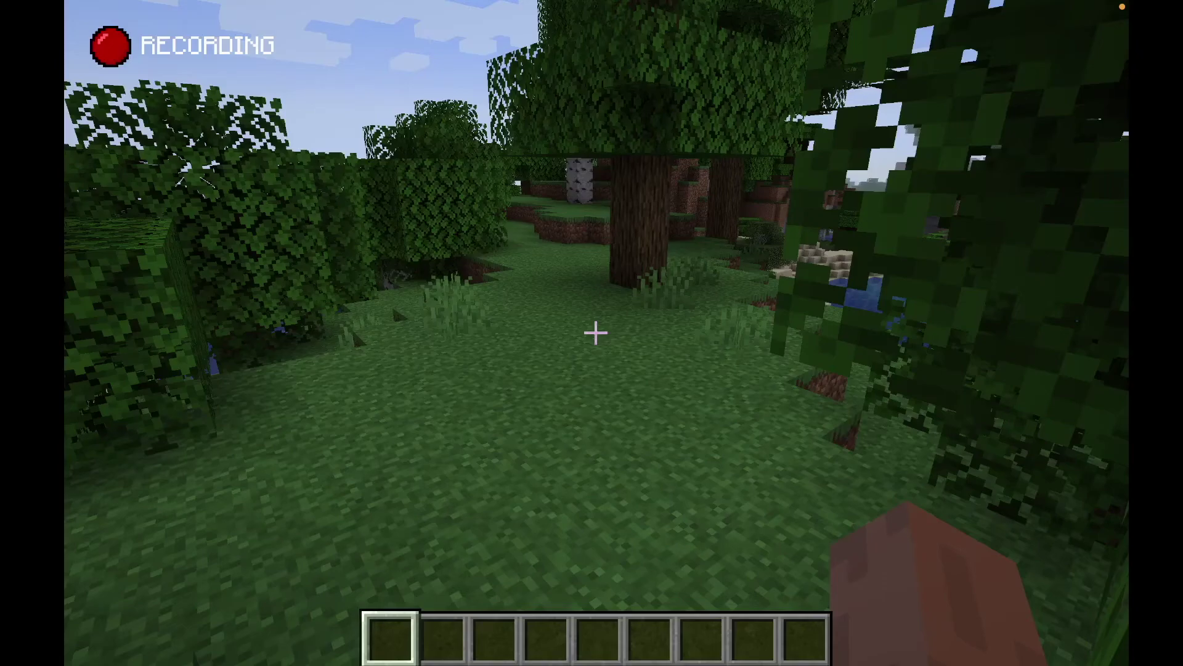
pyautogui.press('w')
pyautogui.press('Escape')
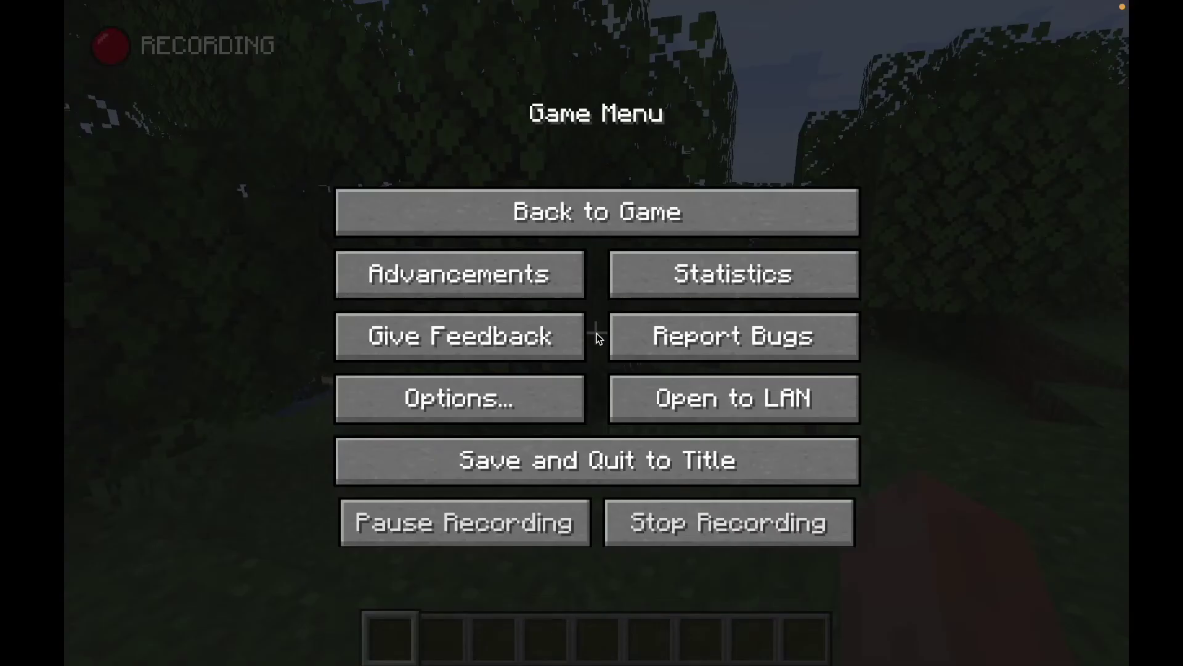
# - Save and quit to title, dismiss the replay-saved notice, and open the Replay Viewer list
pyautogui.click(597, 461)
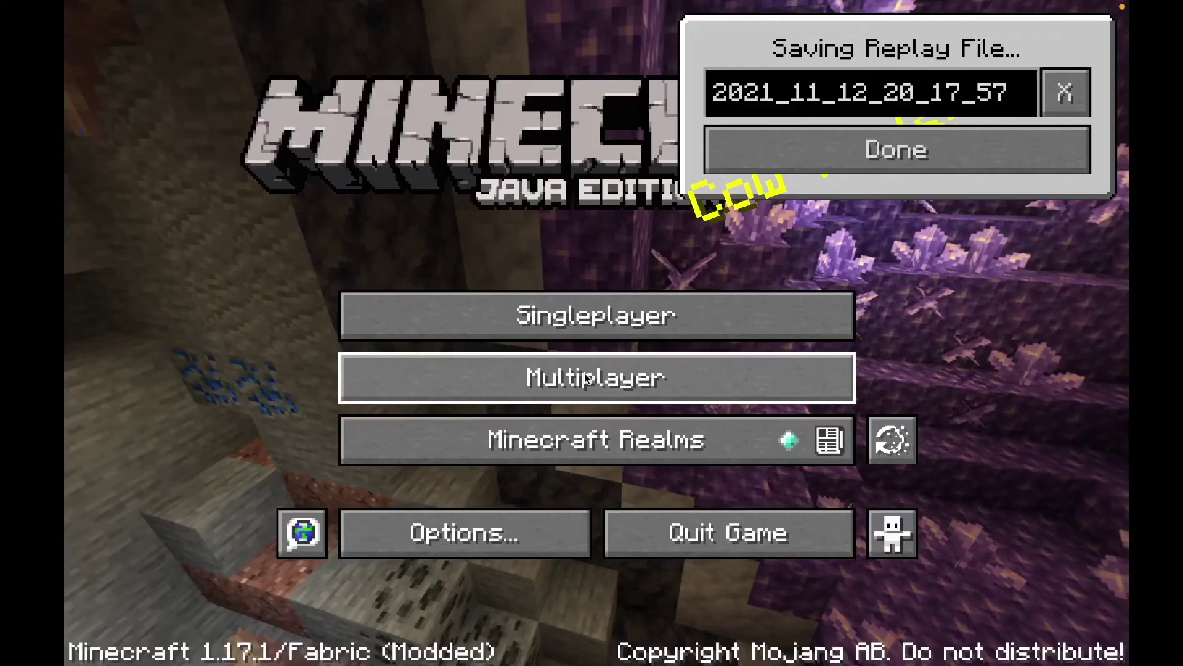
pyautogui.click(904, 150)
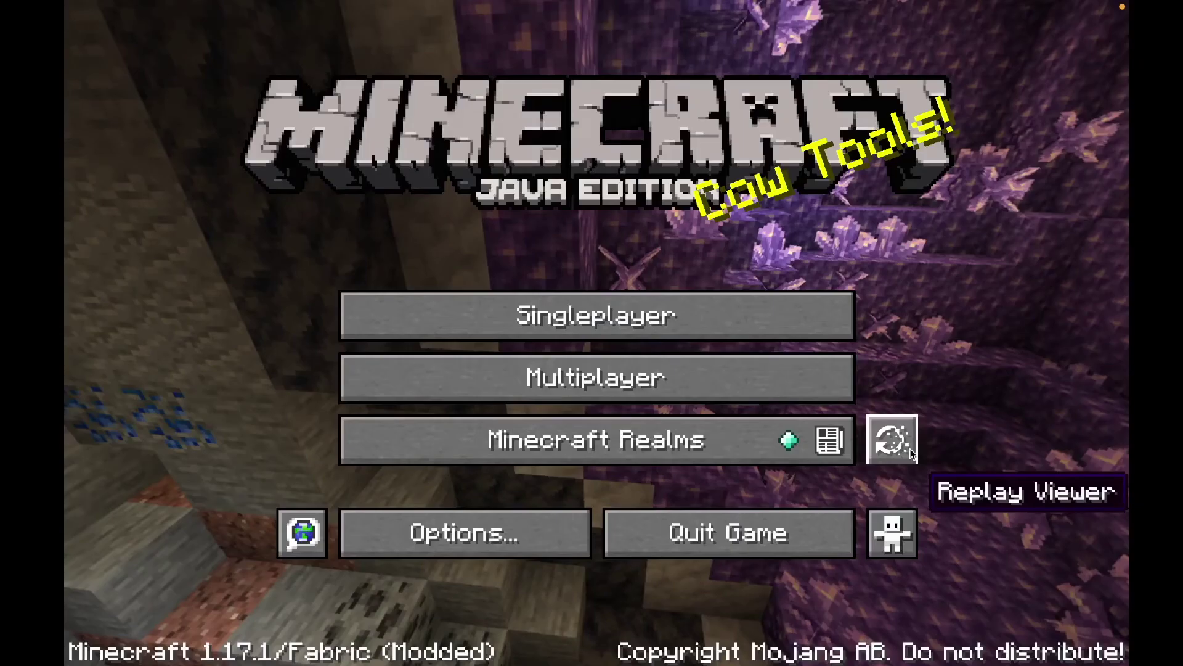
pyautogui.click(909, 449)
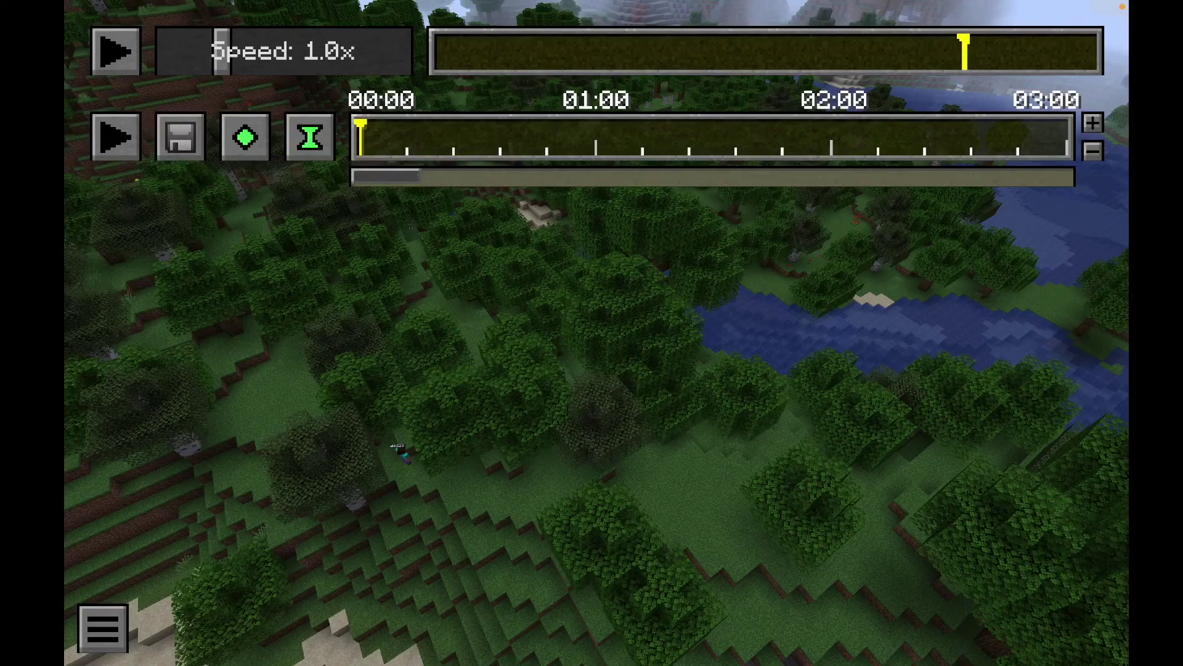
# - Fly the replay camera over the forest and river, then exit the replay to title
pyautogui.press('s')
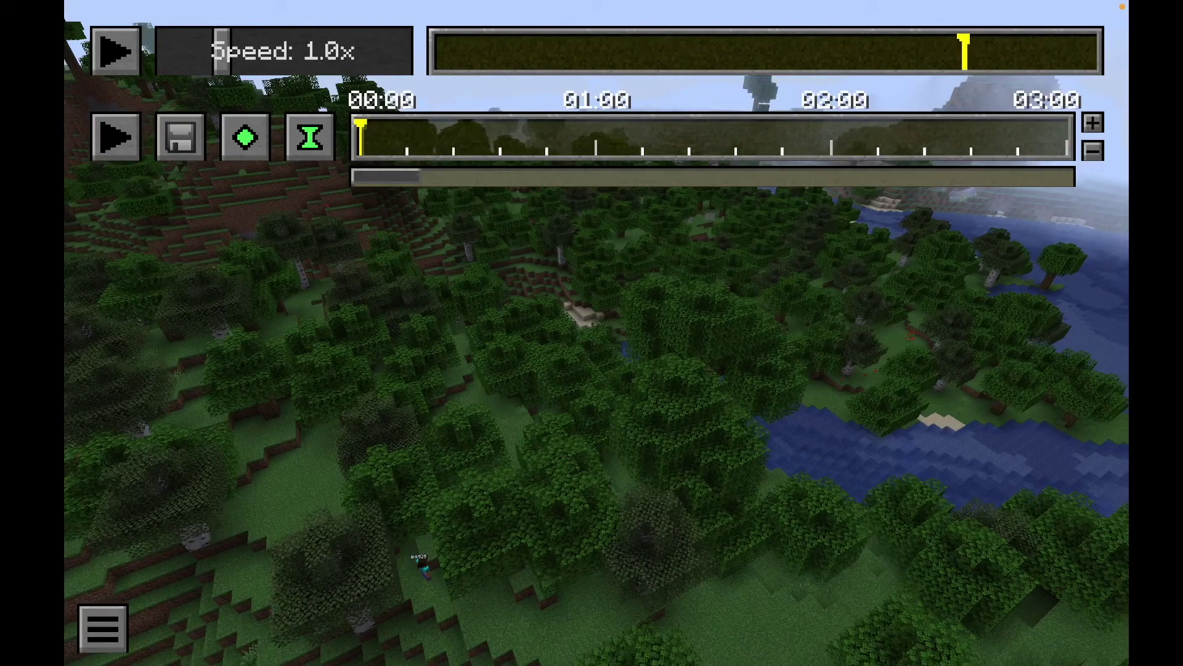
pyautogui.press('w')
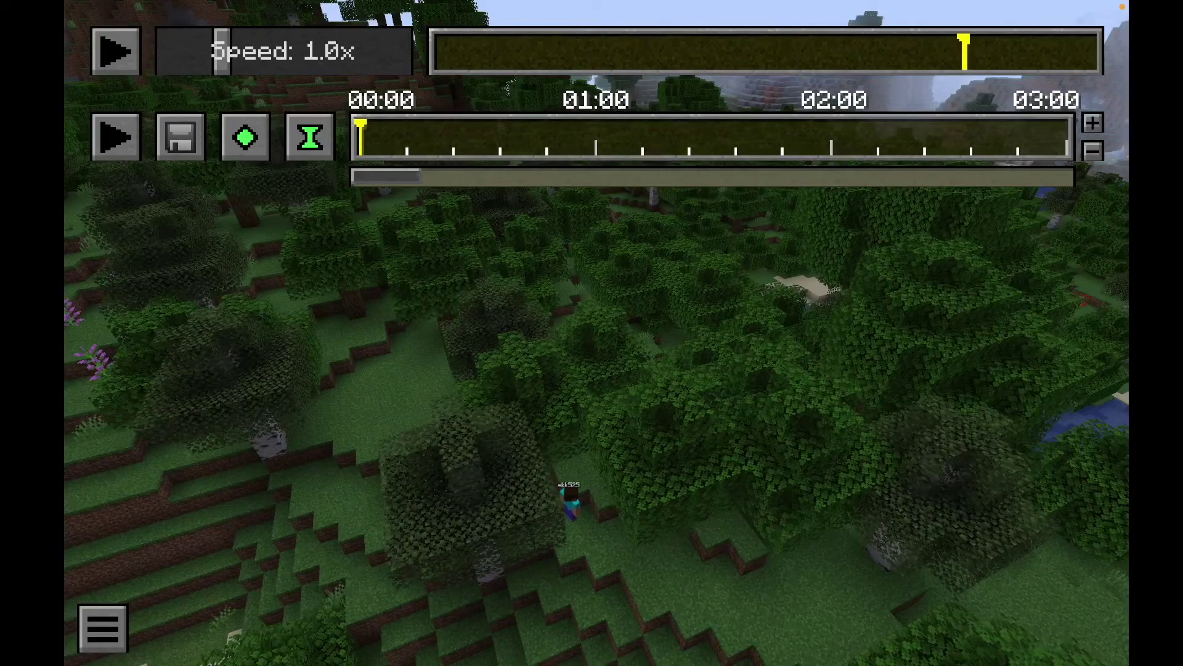
pyautogui.press('w')
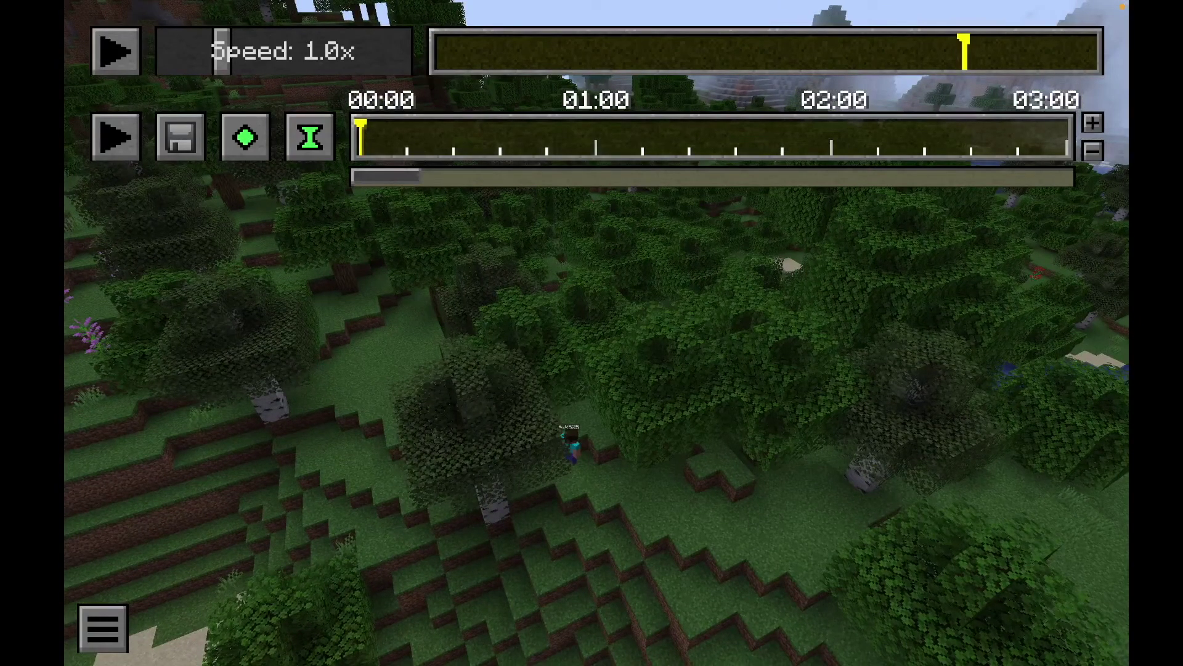
pyautogui.press('Escape')
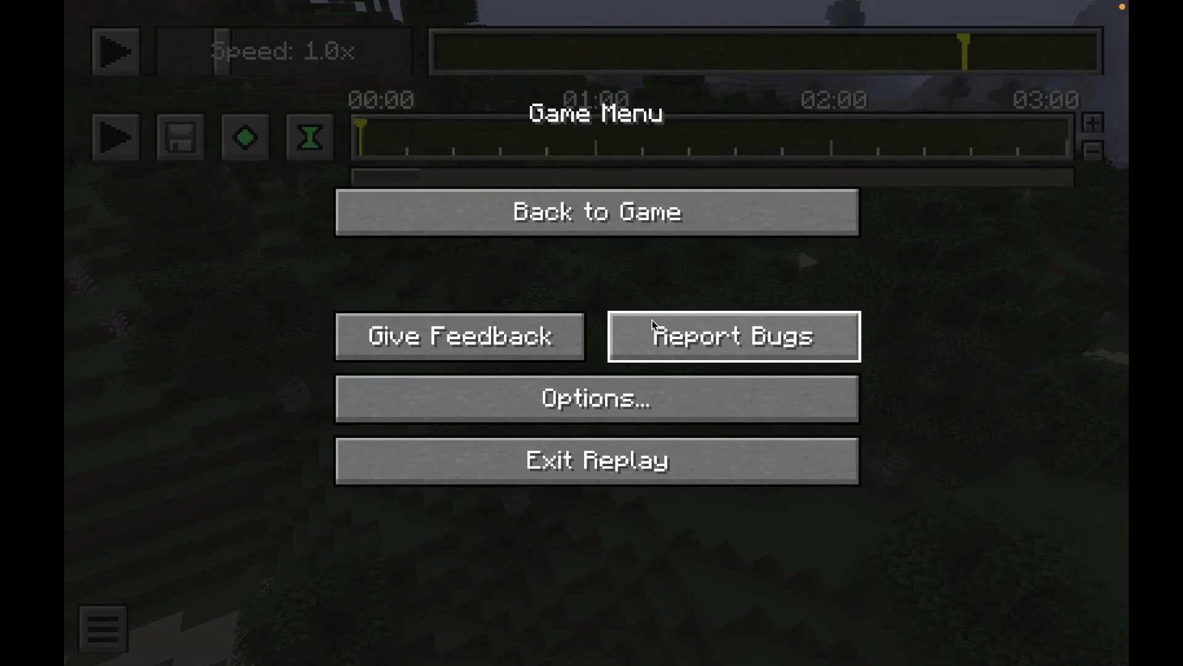
pyautogui.click(638, 441)
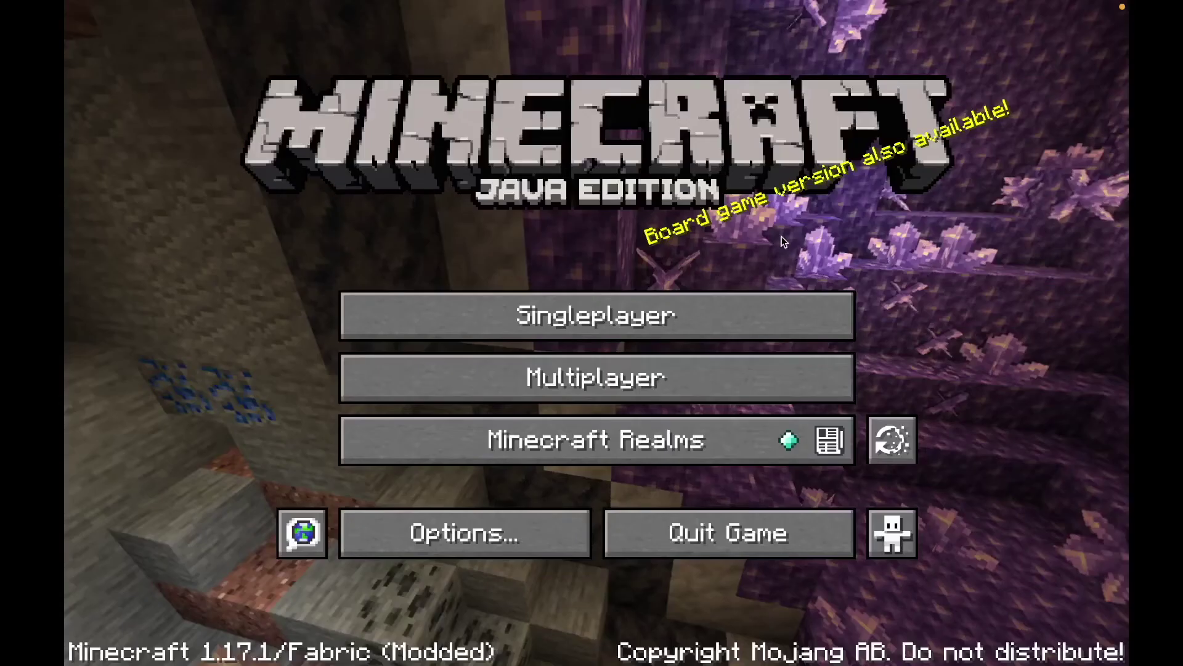